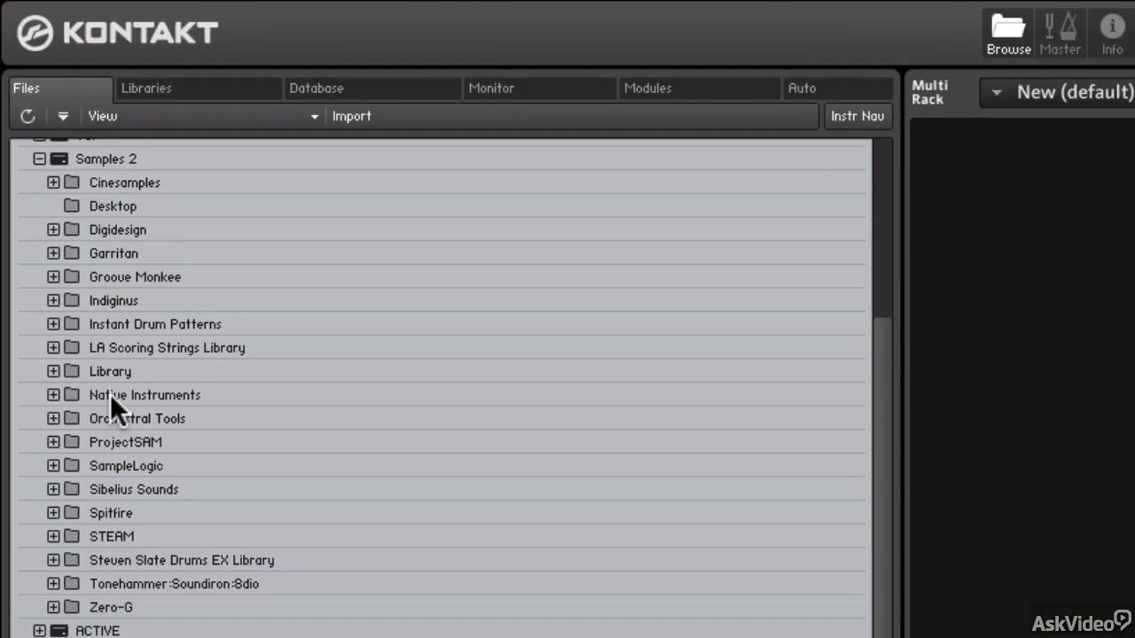
Step: Browse Native Instruments > Kontakt Factory Library > Samples > Synth > Synth001.nkx > Lead Samples to Supersaw 1 Samples
{"action": "left_click", "coordinate": [110, 394]}
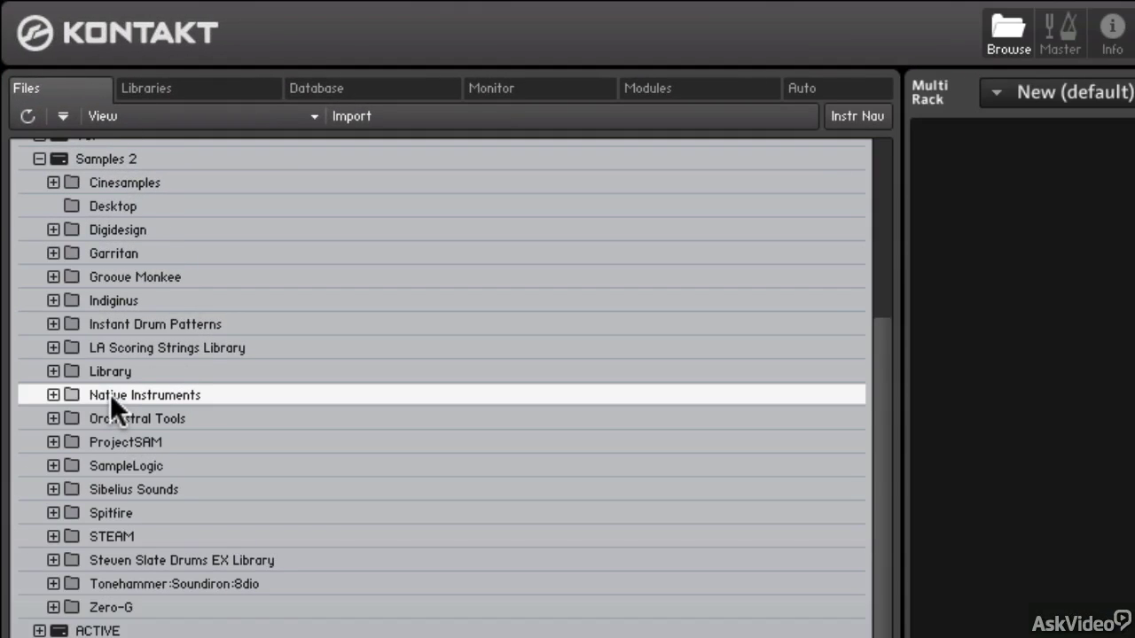
{"action": "left_click", "coordinate": [53, 395]}
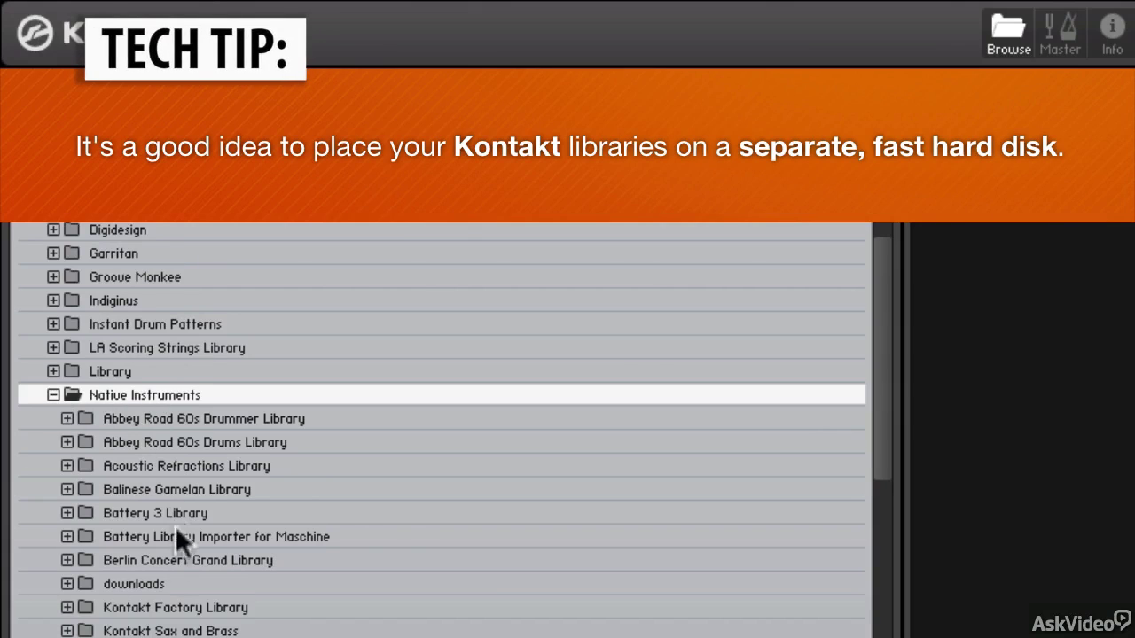
{"action": "left_click", "coordinate": [68, 607]}
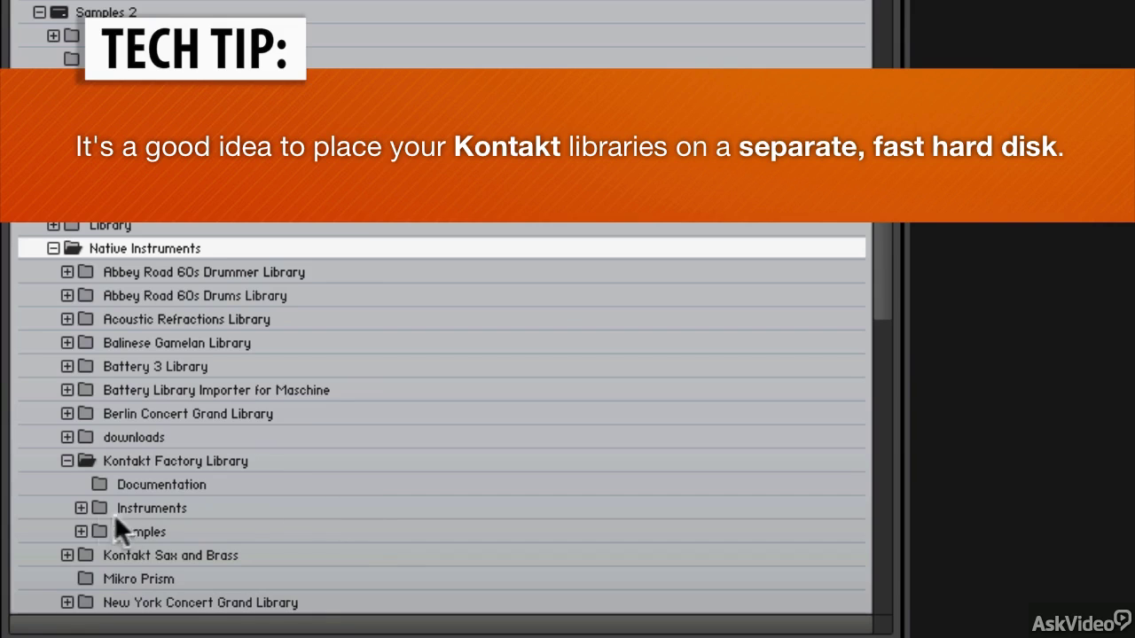
{"action": "left_click", "coordinate": [81, 532]}
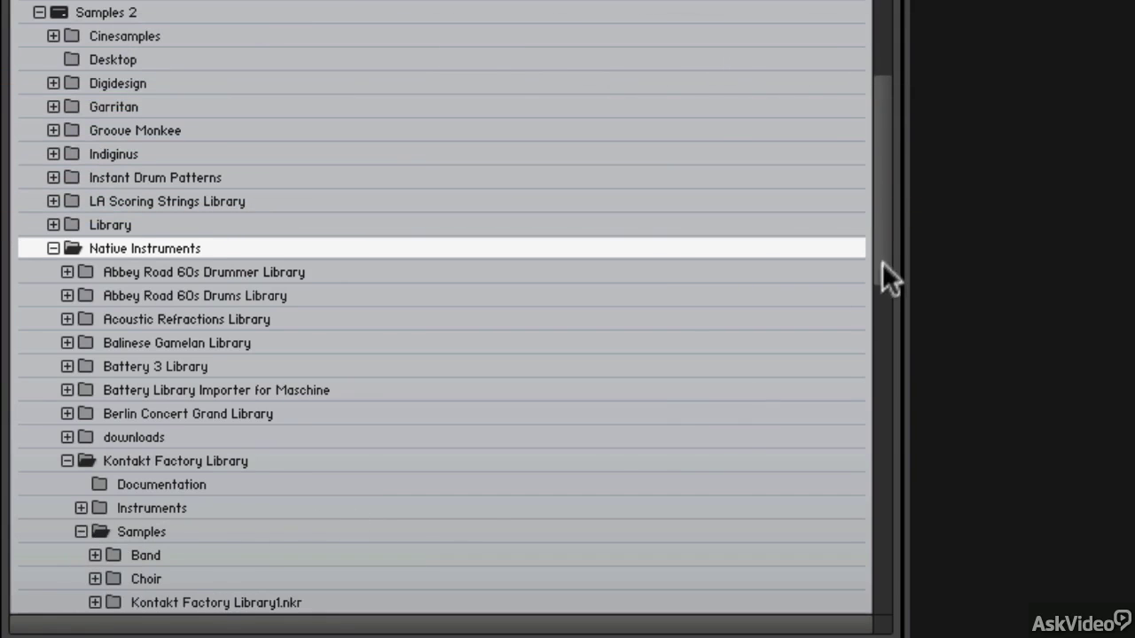
{"action": "scroll", "coordinate": [884, 283], "scroll_direction": "down", "scroll_amount": 3}
{"action": "left_click_drag", "start_coordinate": [885, 282], "coordinate": [880, 398]}
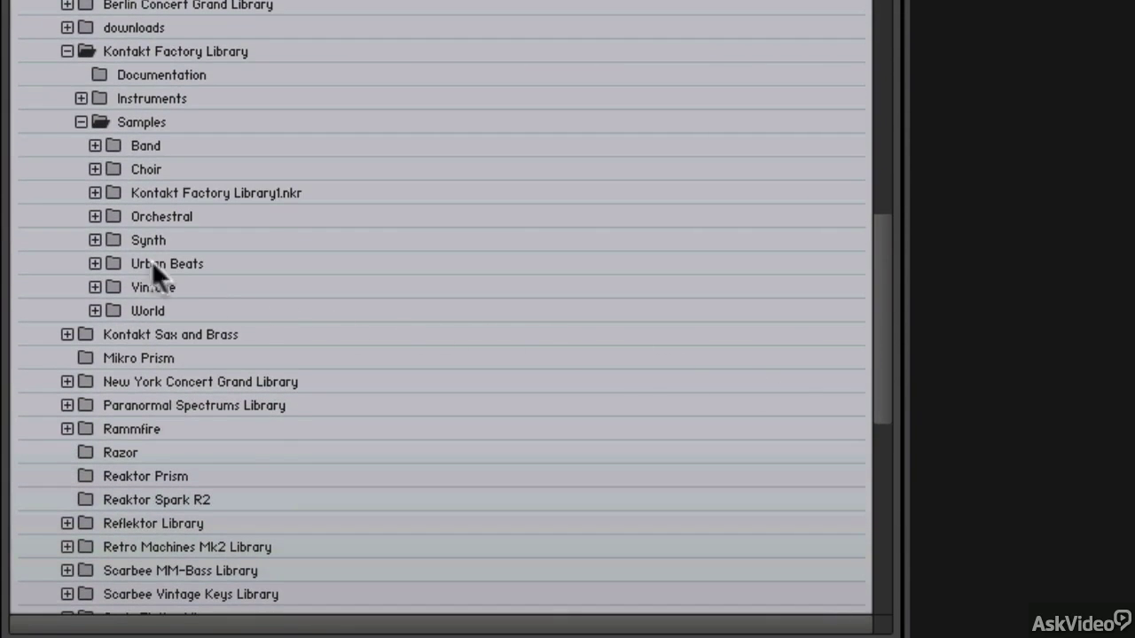
{"action": "left_click", "coordinate": [92, 238]}
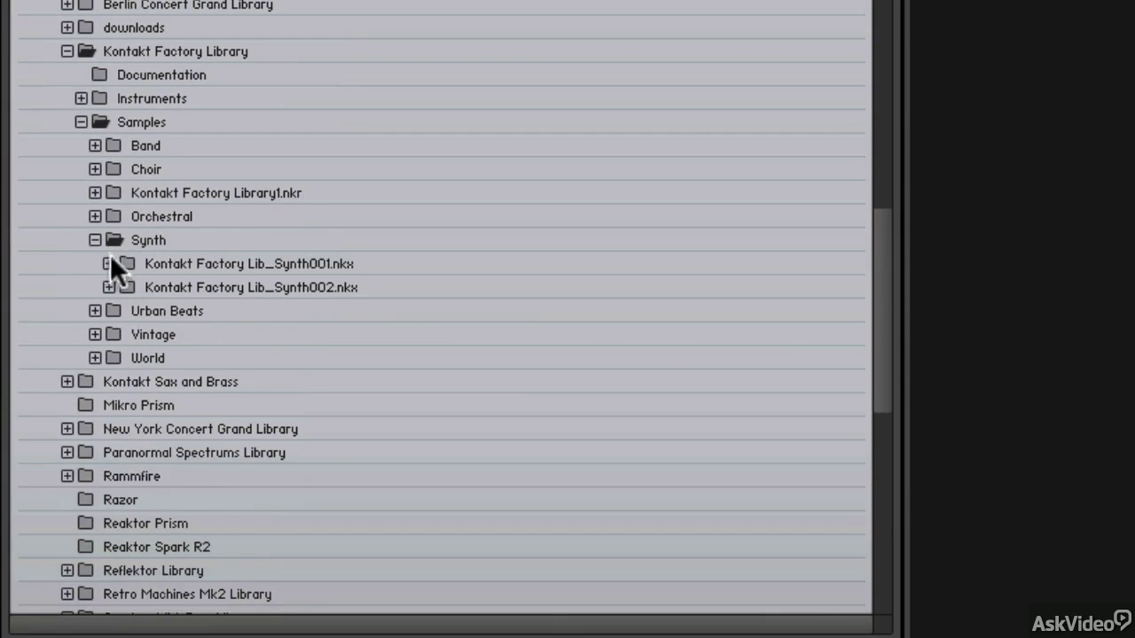
{"action": "left_click", "coordinate": [107, 263]}
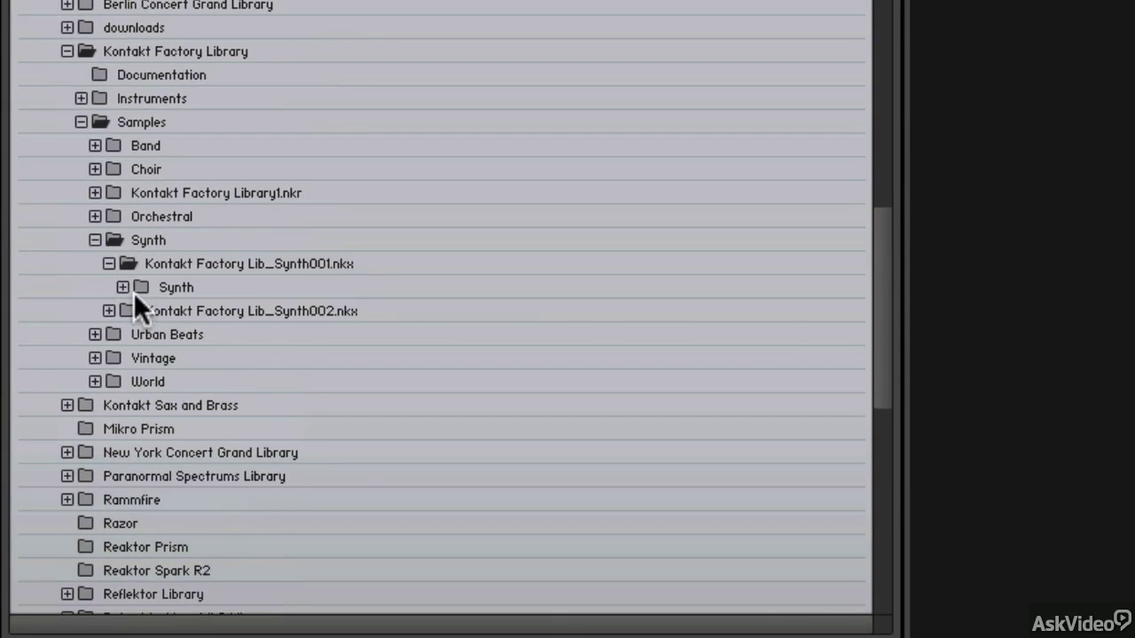
{"action": "left_click", "coordinate": [122, 287]}
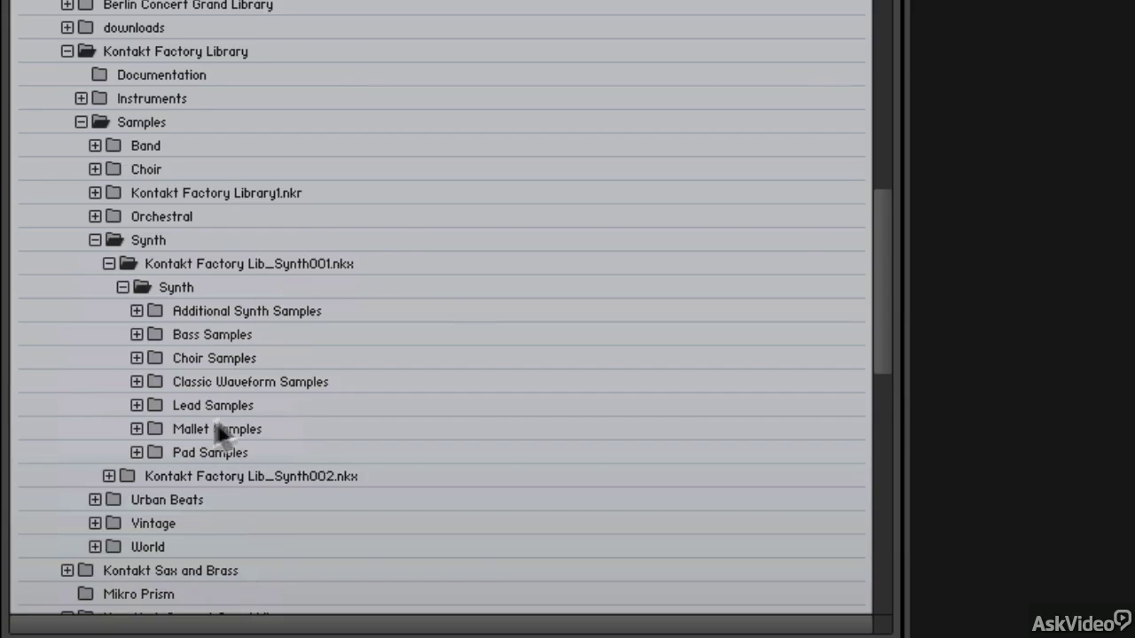
{"action": "left_click", "coordinate": [137, 405]}
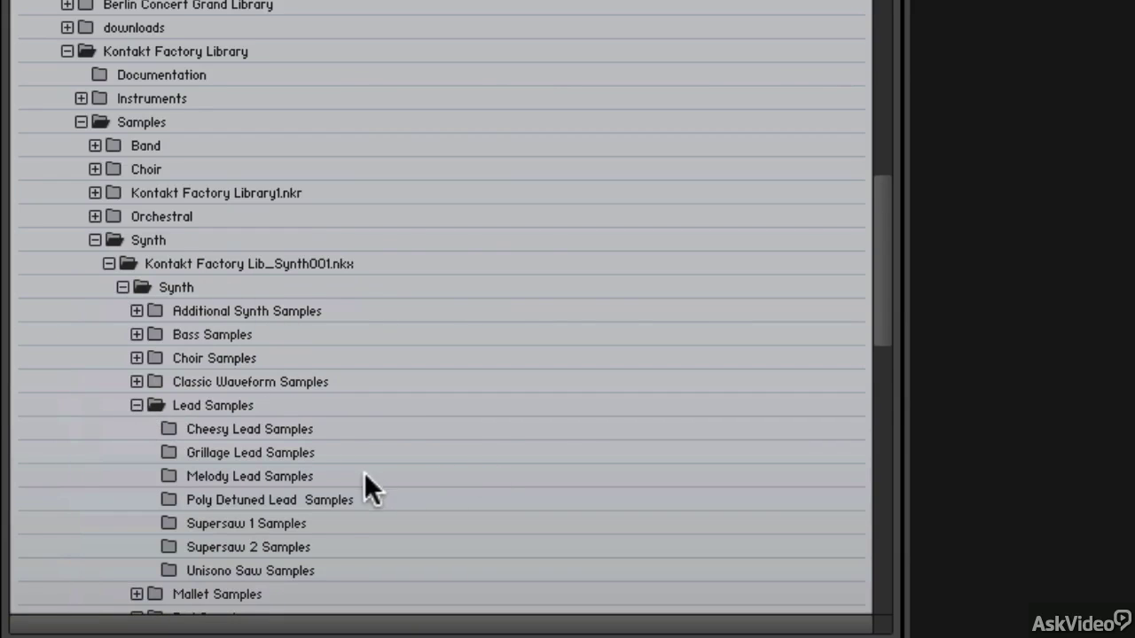
{"action": "left_click", "coordinate": [279, 523]}
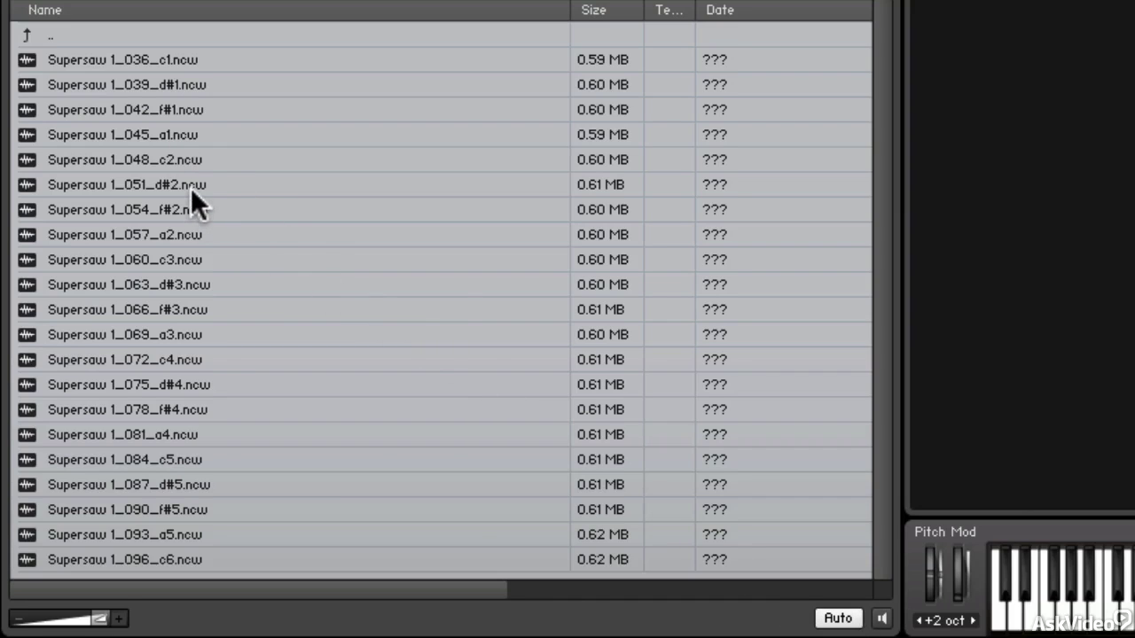
Step: Pick the Supersaw 1_057_a2.ncw sample from the Supersaw 1 file list
{"action": "left_click", "coordinate": [191, 183]}
{"action": "left_click", "coordinate": [221, 306]}
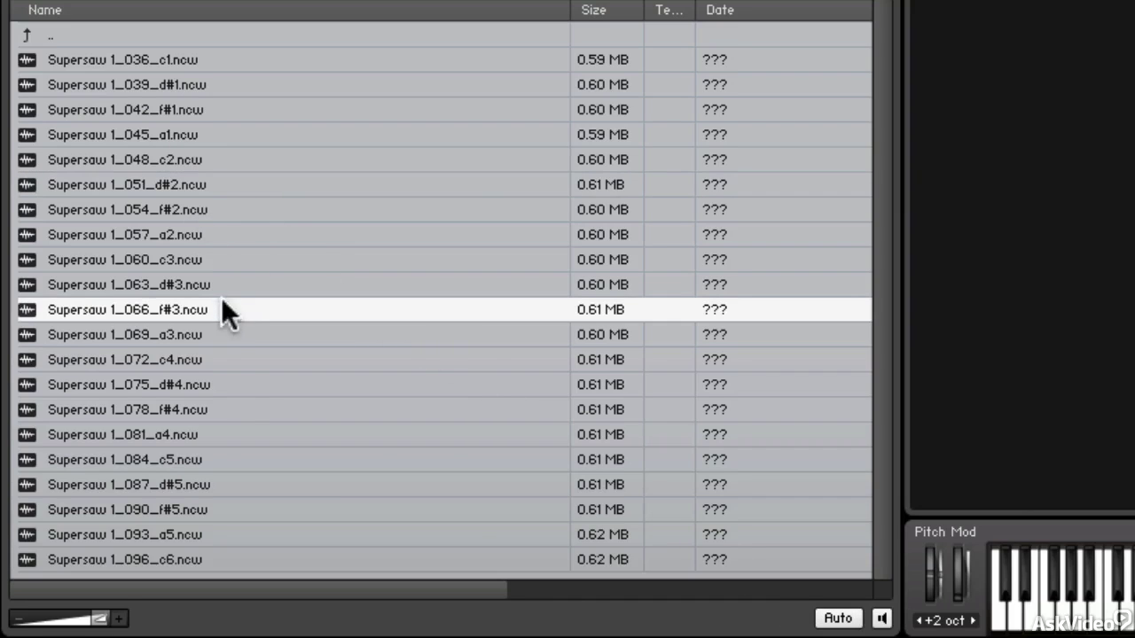
{"action": "left_click", "coordinate": [235, 390]}
{"action": "left_click", "coordinate": [234, 216]}
{"action": "left_click", "coordinate": [233, 235]}
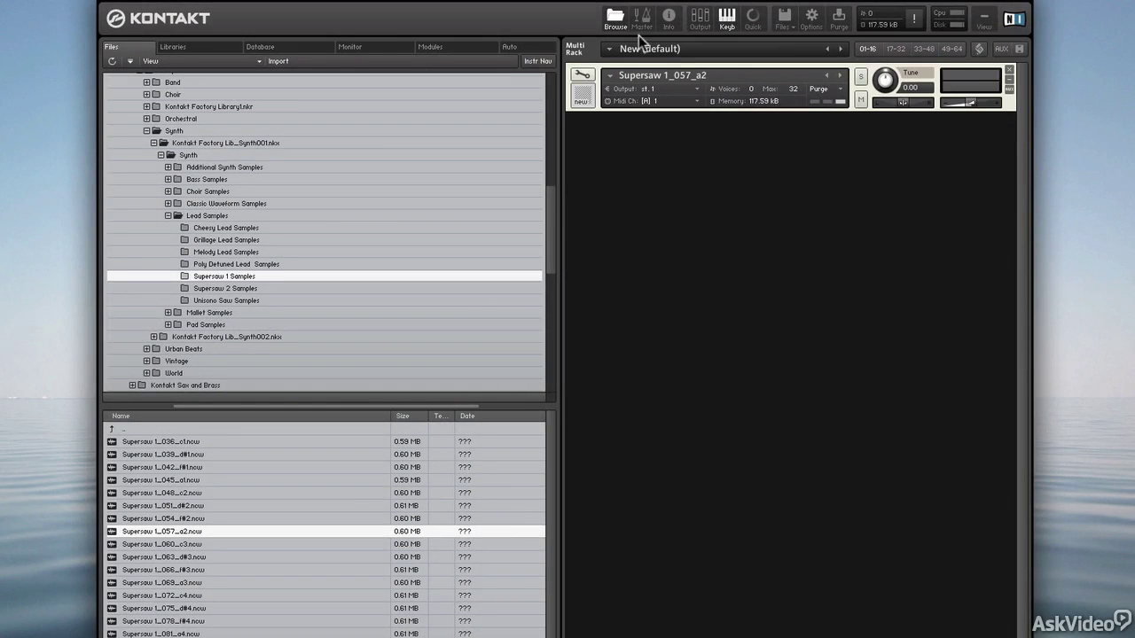
Step: Hide the file browser and move the Kontakt window to the centre of the screen
{"action": "left_click", "coordinate": [616, 21]}
{"action": "left_click_drag", "start_coordinate": [439, 3], "coordinate": [679, 8]}
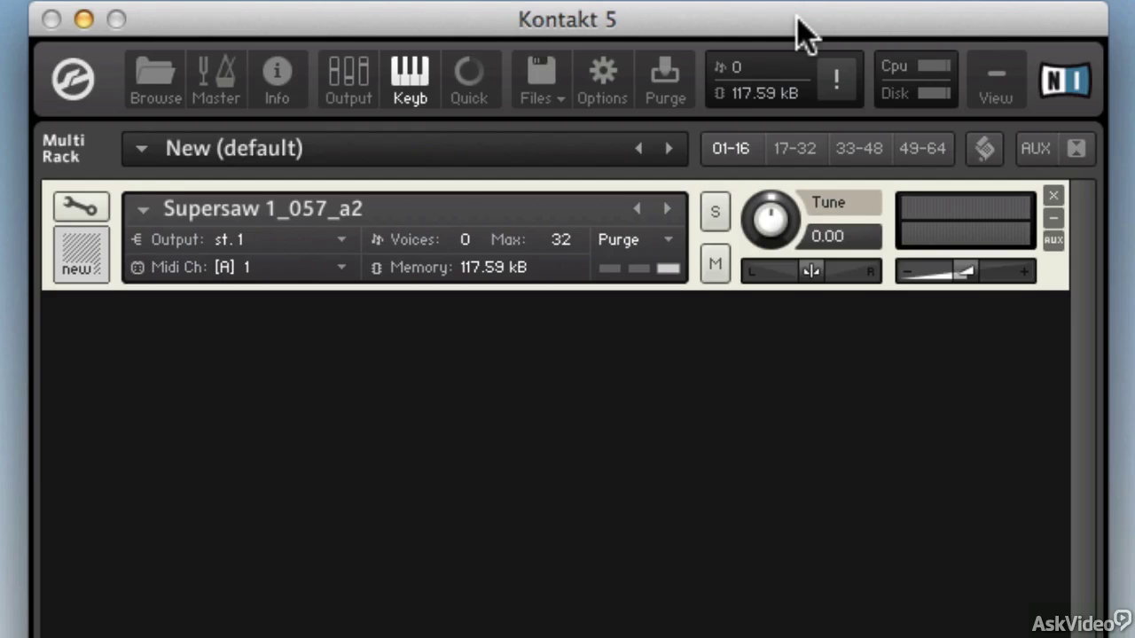
Step: Enter Instrument Edit Mode and show the Mapping Editor with the C-1 to B7 Supersaw zone
{"action": "left_click", "coordinate": [86, 210]}
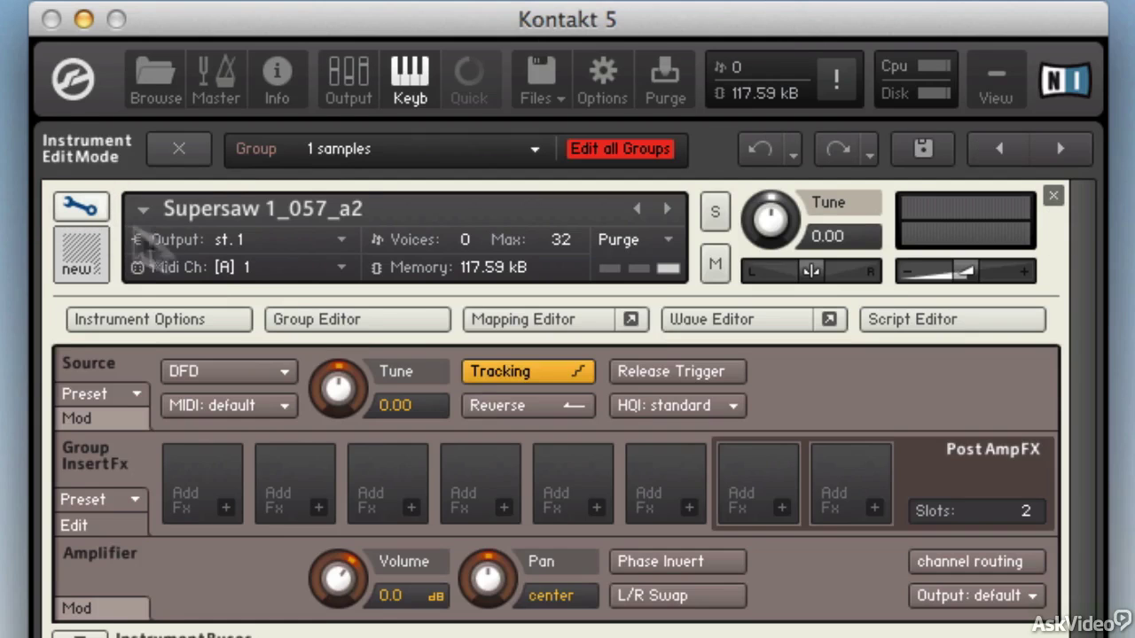
{"action": "left_click", "coordinate": [525, 323]}
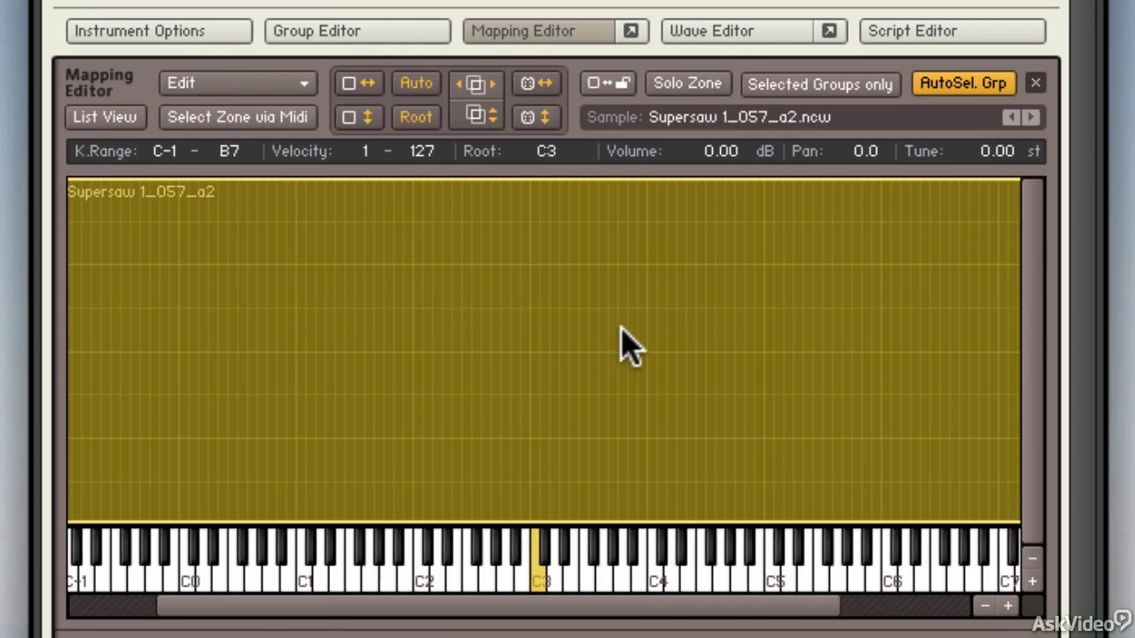
{"action": "mouse_move", "coordinate": [263, 610]}
{"action": "left_mouse_down"}
{"action": "mouse_move", "coordinate": [177, 608]}
{"action": "mouse_move", "coordinate": [352, 608]}
{"action": "mouse_move", "coordinate": [263, 608]}
{"action": "left_mouse_up"}
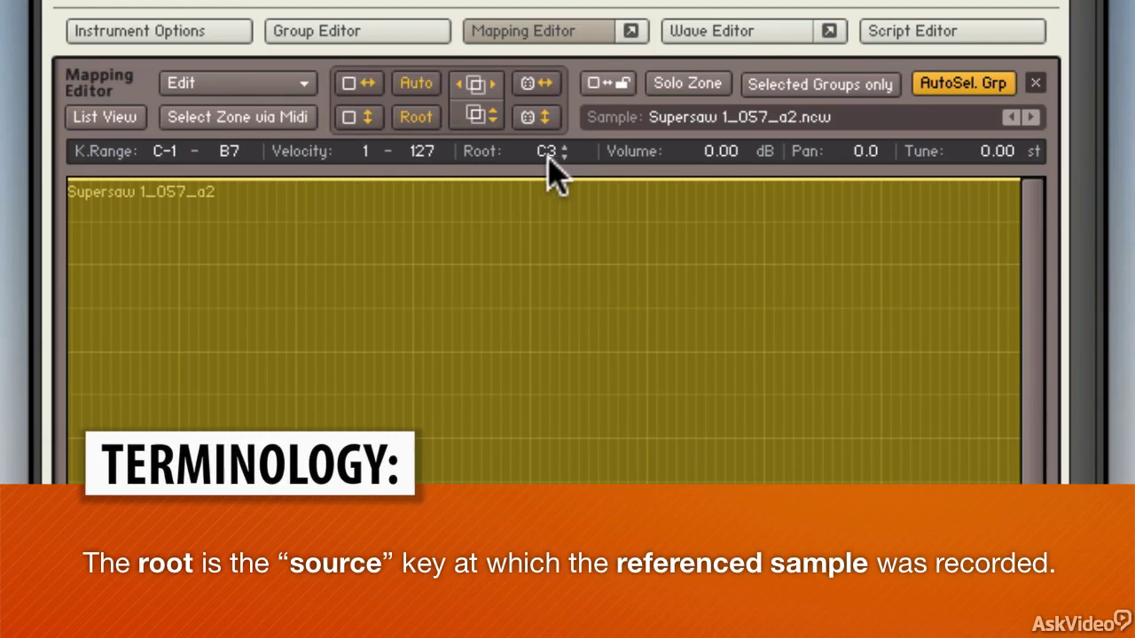
Step: Change the Supersaw 1_057_a2 zone's root key from C3 to A2 and audition a note
{"action": "left_click", "coordinate": [564, 156]}
{"action": "left_click", "coordinate": [565, 147]}
{"action": "left_click", "coordinate": [562, 149]}
{"action": "type", "text": "A2"}
{"action": "key", "text": "Return"}
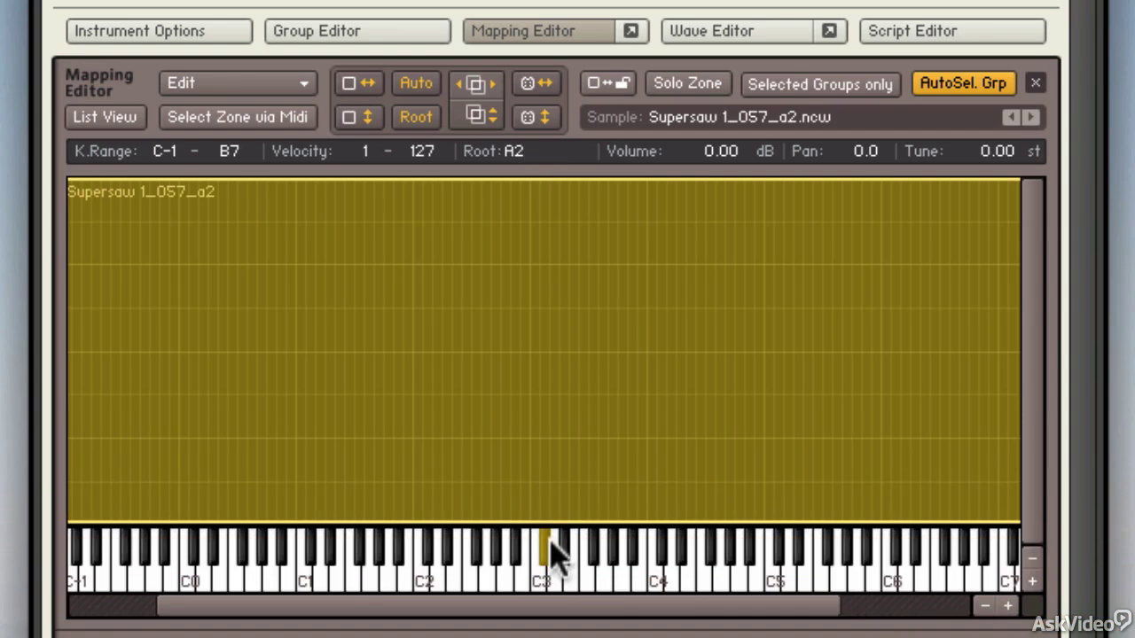
{"action": "left_click", "coordinate": [564, 554]}
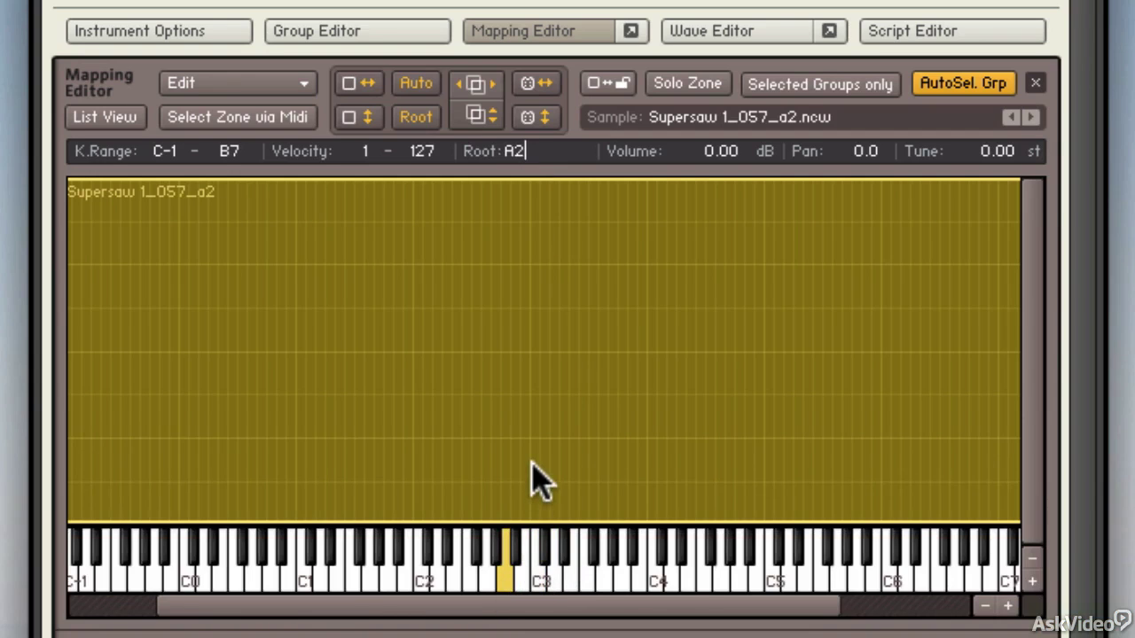
{"action": "key", "text": "Return"}
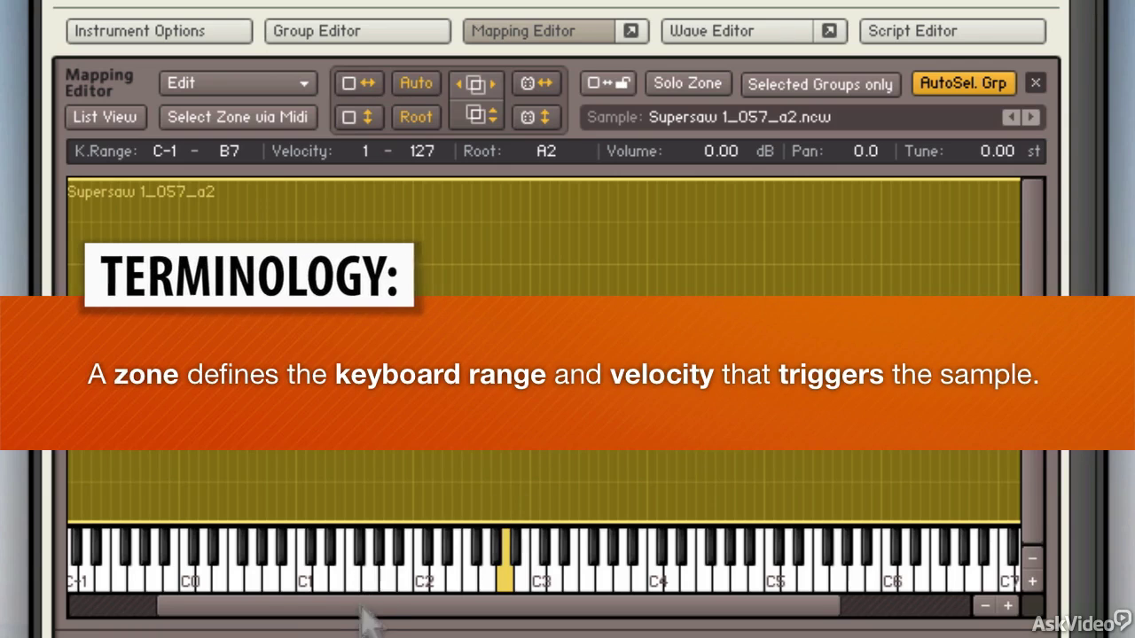
Step: Drag the Supersaw zone's edges so its key range becomes C2 to B2
{"action": "left_click_drag", "start_coordinate": [367, 610], "coordinate": [302, 616]}
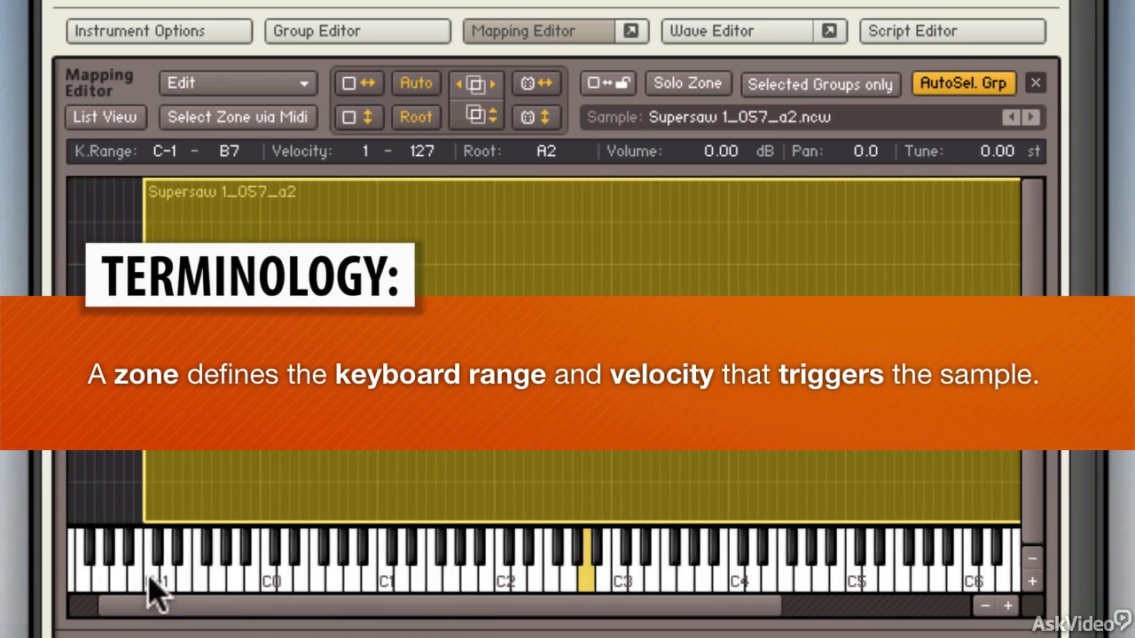
{"action": "left_click_drag", "start_coordinate": [242, 620], "coordinate": [476, 621]}
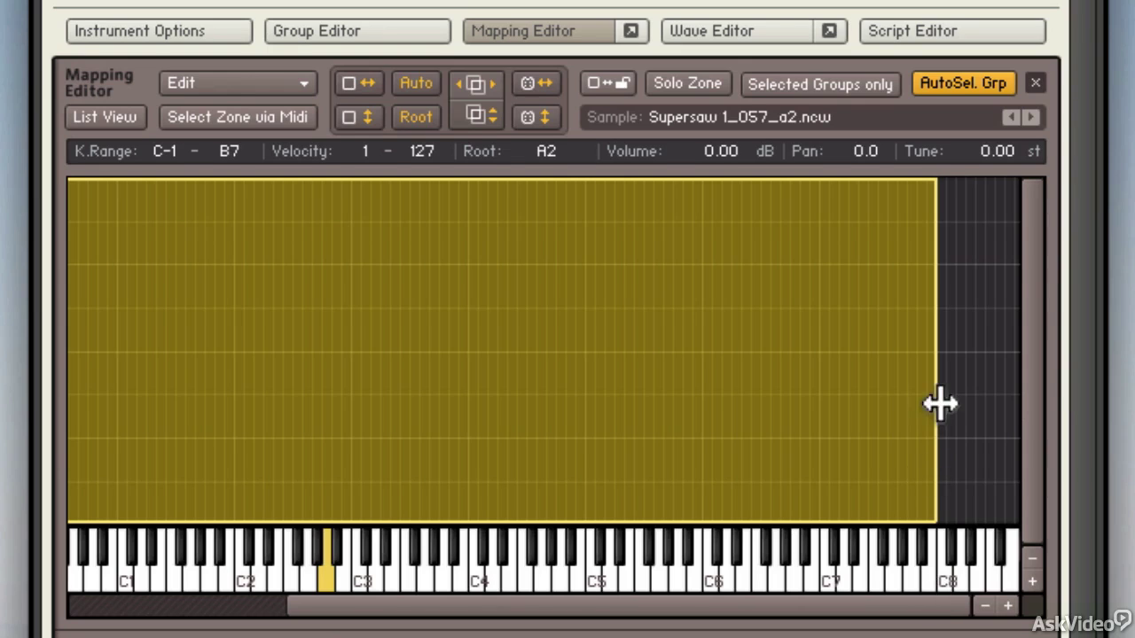
{"action": "left_click_drag", "start_coordinate": [937, 404], "coordinate": [380, 393]}
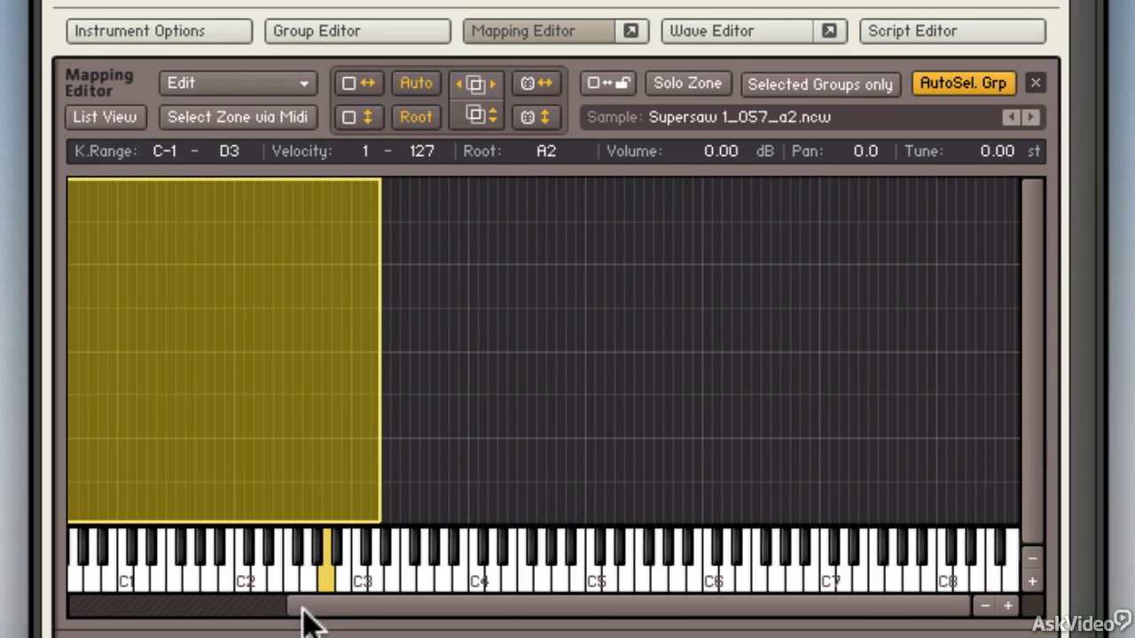
{"action": "left_click_drag", "start_coordinate": [304, 612], "coordinate": [121, 599]}
{"action": "left_click_drag", "start_coordinate": [141, 447], "coordinate": [495, 467]}
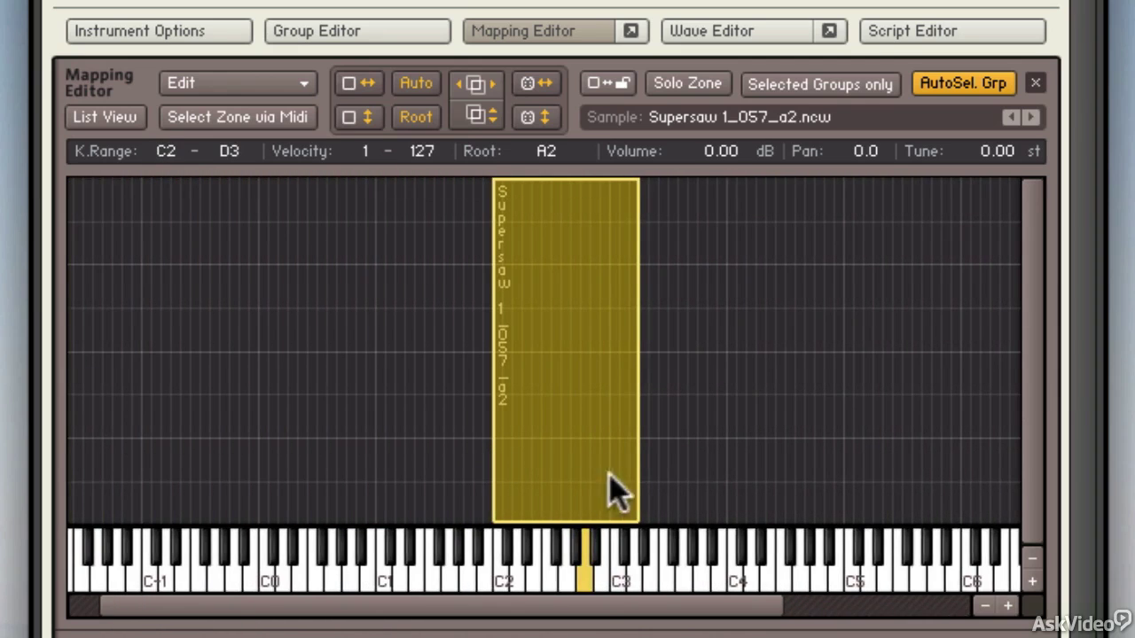
{"action": "left_click_drag", "start_coordinate": [639, 459], "coordinate": [605, 472]}
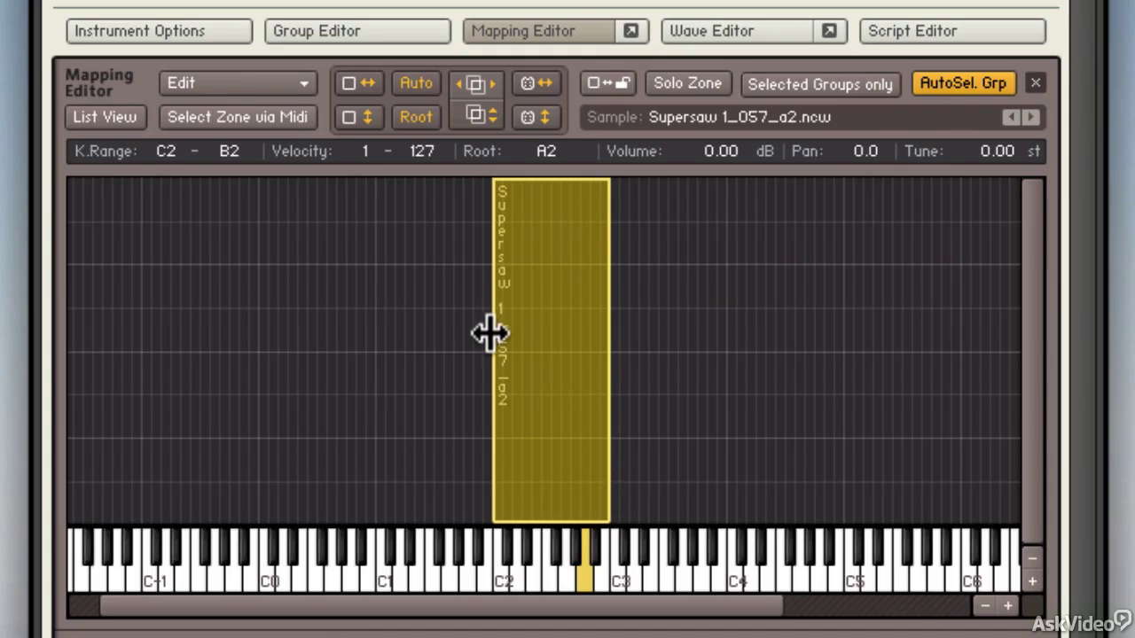
{"action": "mouse_move", "coordinate": [493, 329]}
{"action": "left_mouse_down"}
{"action": "mouse_move", "coordinate": [469, 325]}
{"action": "mouse_move", "coordinate": [487, 325]}
{"action": "left_mouse_up"}
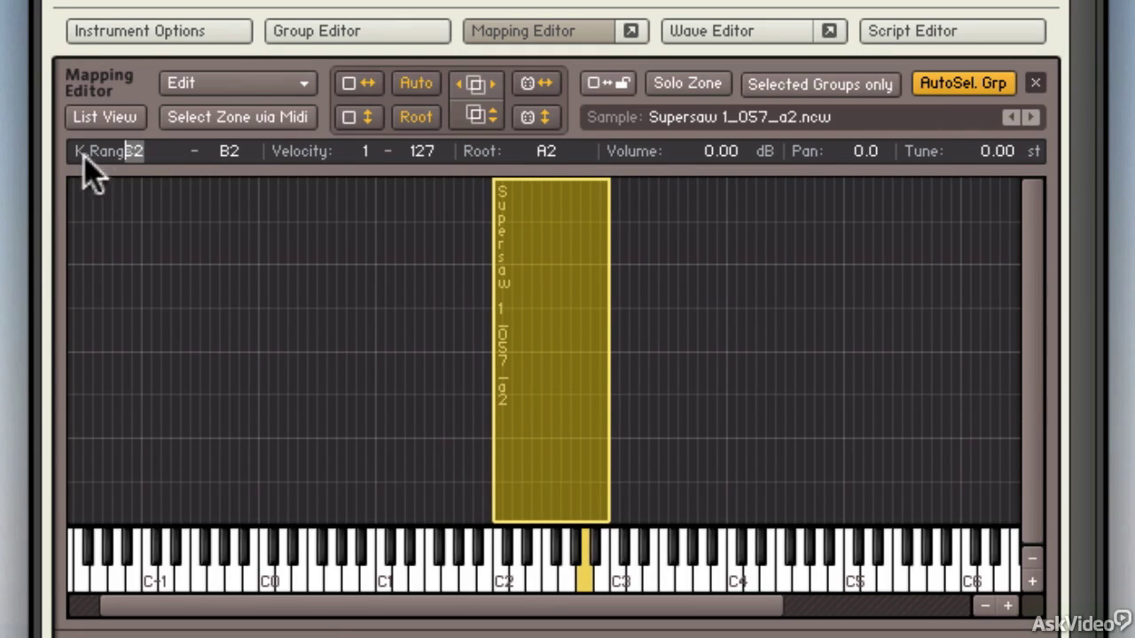
Step: Reselect the Supersaw zone and step its top key down from B2 to G2
{"action": "left_click", "coordinate": [202, 208]}
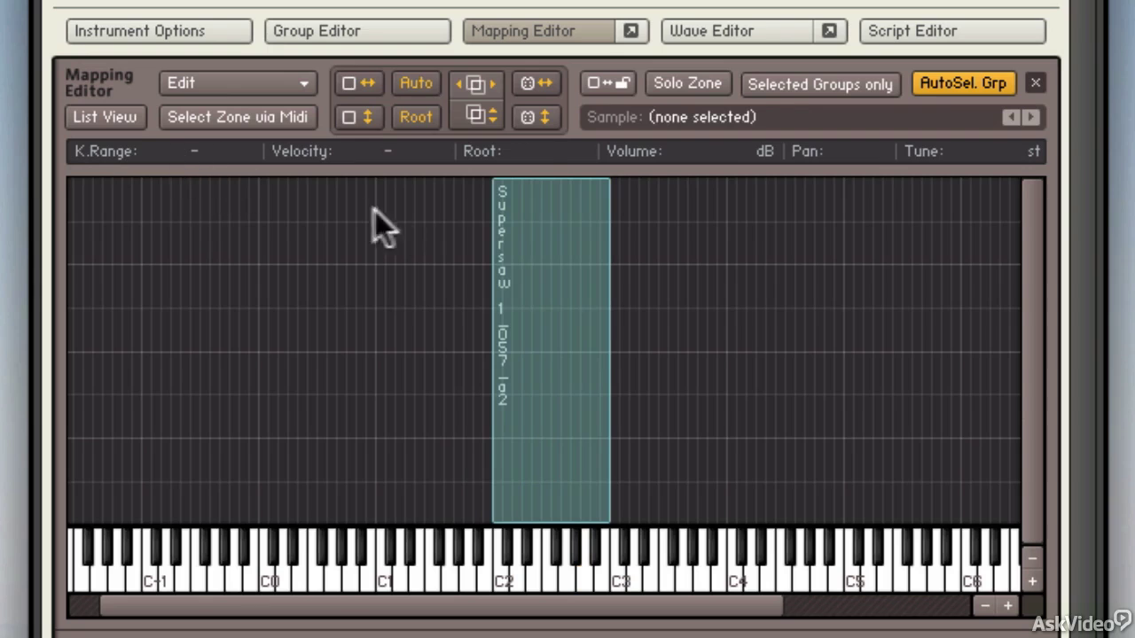
{"action": "left_click", "coordinate": [538, 247]}
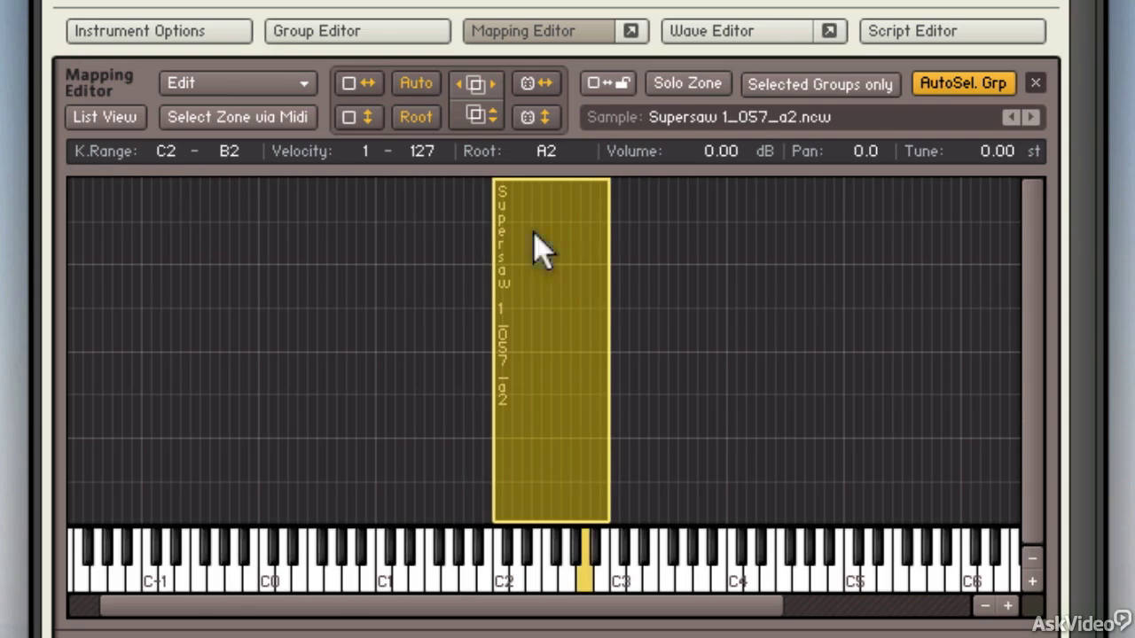
{"action": "left_click", "coordinate": [248, 156]}
{"action": "left_click", "coordinate": [249, 158]}
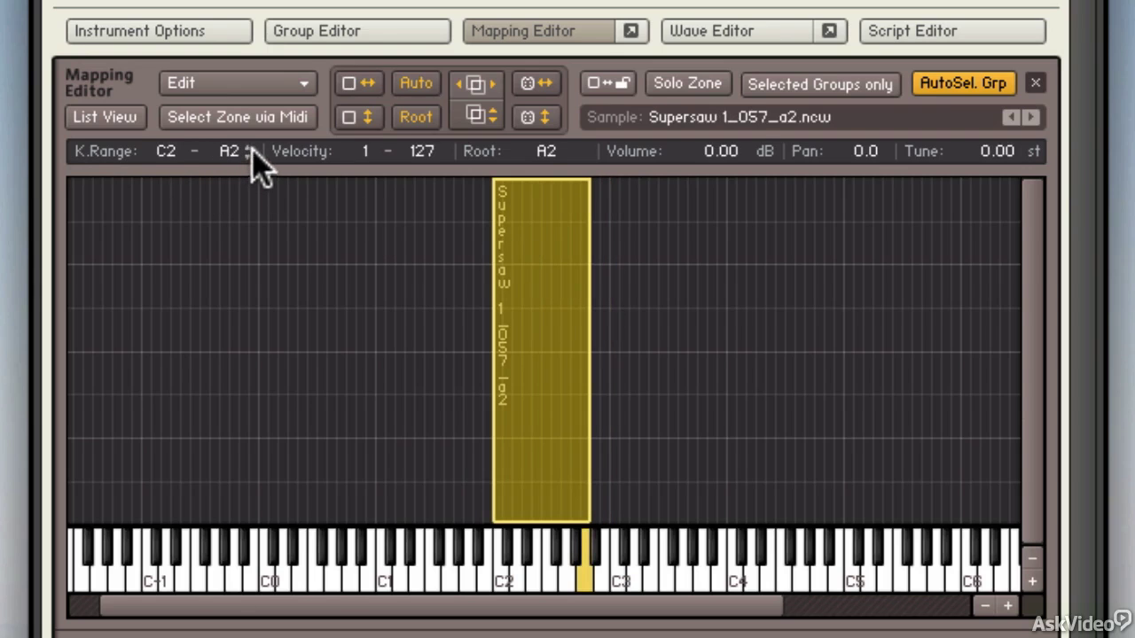
{"action": "left_click", "coordinate": [249, 158]}
{"action": "left_click", "coordinate": [250, 158]}
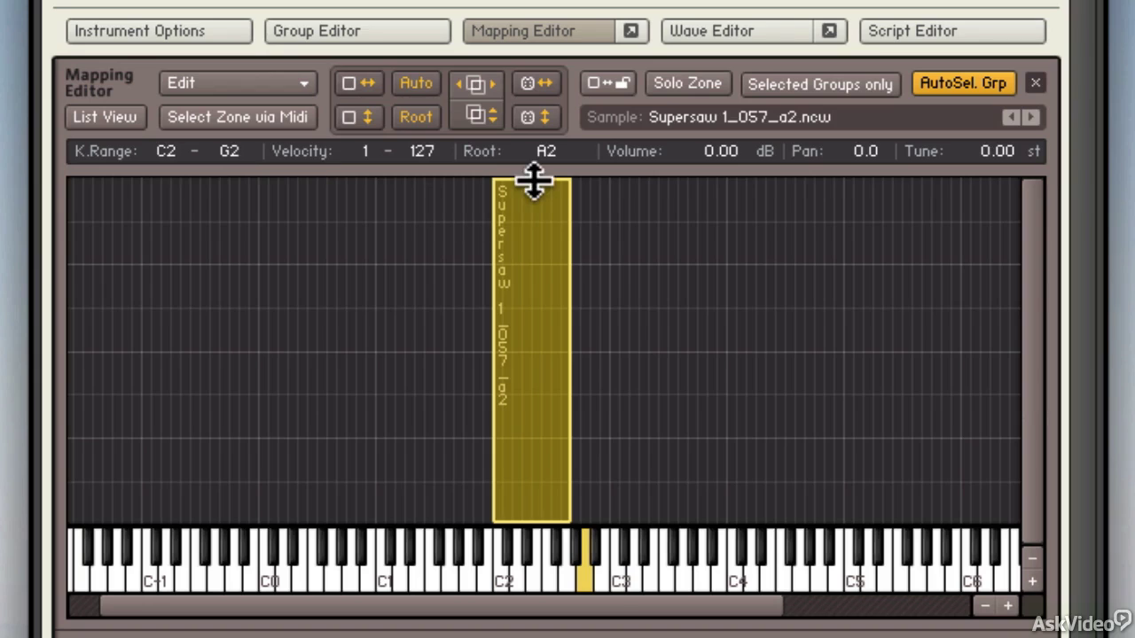
Step: Cut the Supersaw zone's velocity range to 1–63 and stretch its top key back to B2
{"action": "mouse_move", "coordinate": [535, 180]}
{"action": "left_mouse_down"}
{"action": "mouse_move", "coordinate": [535, 263]}
{"action": "mouse_move", "coordinate": [534, 188]}
{"action": "left_mouse_up"}
{"action": "left_click_drag", "start_coordinate": [534, 181], "coordinate": [539, 356]}
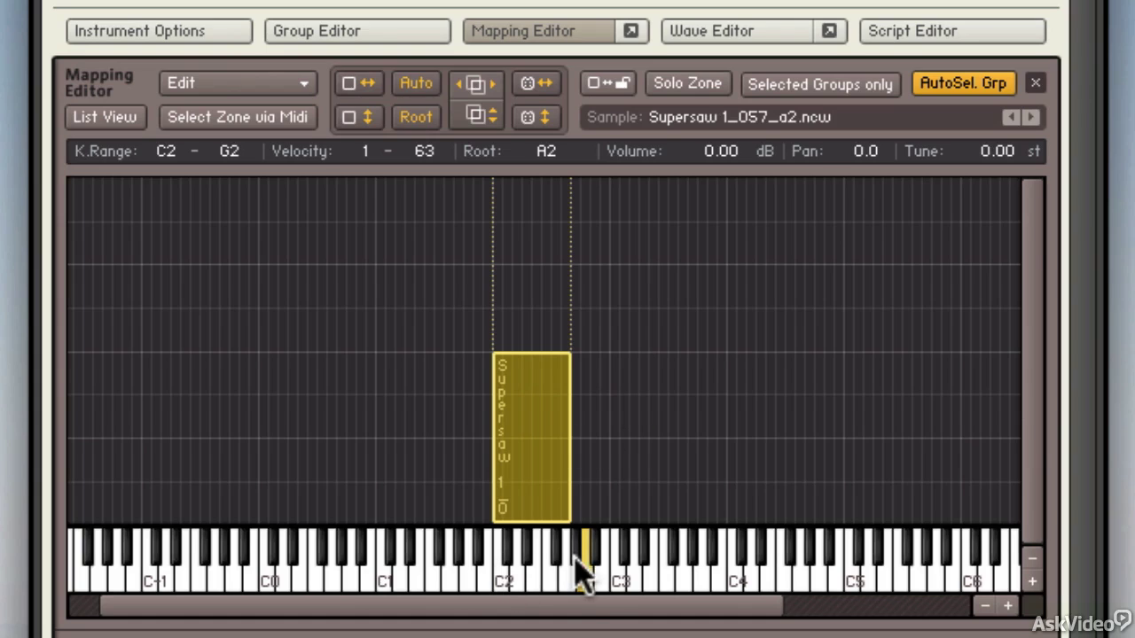
{"action": "left_click_drag", "start_coordinate": [580, 481], "coordinate": [615, 485]}
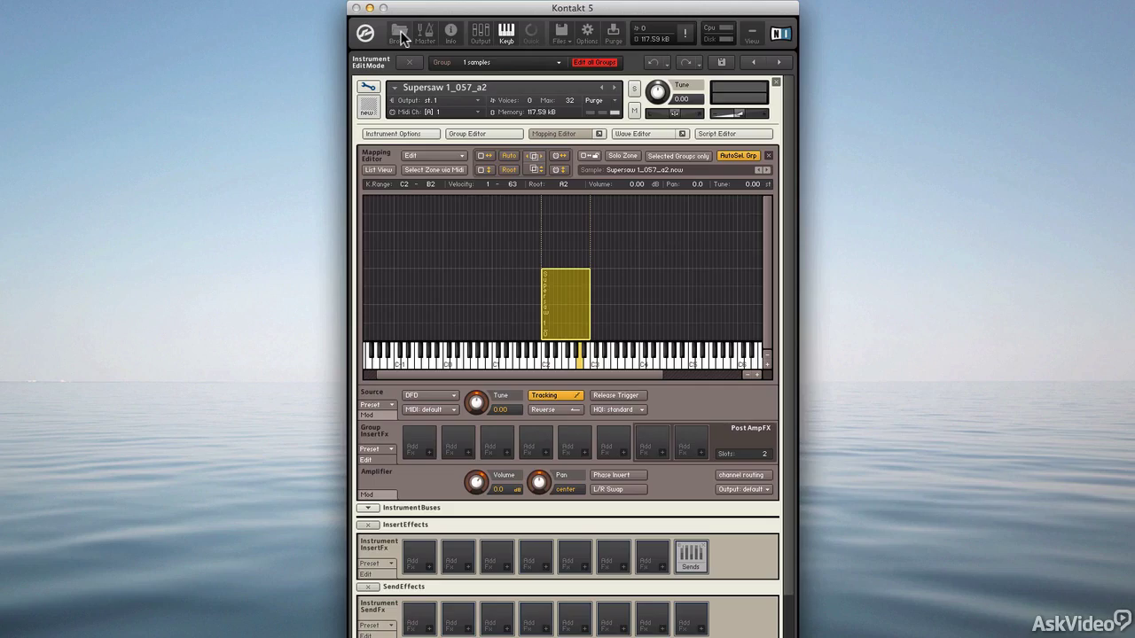
Step: From the browser's Melody Lead Samples folder, map ATC 132_ms0_057_a2.ncw onto key A2
{"action": "left_click", "coordinate": [401, 36]}
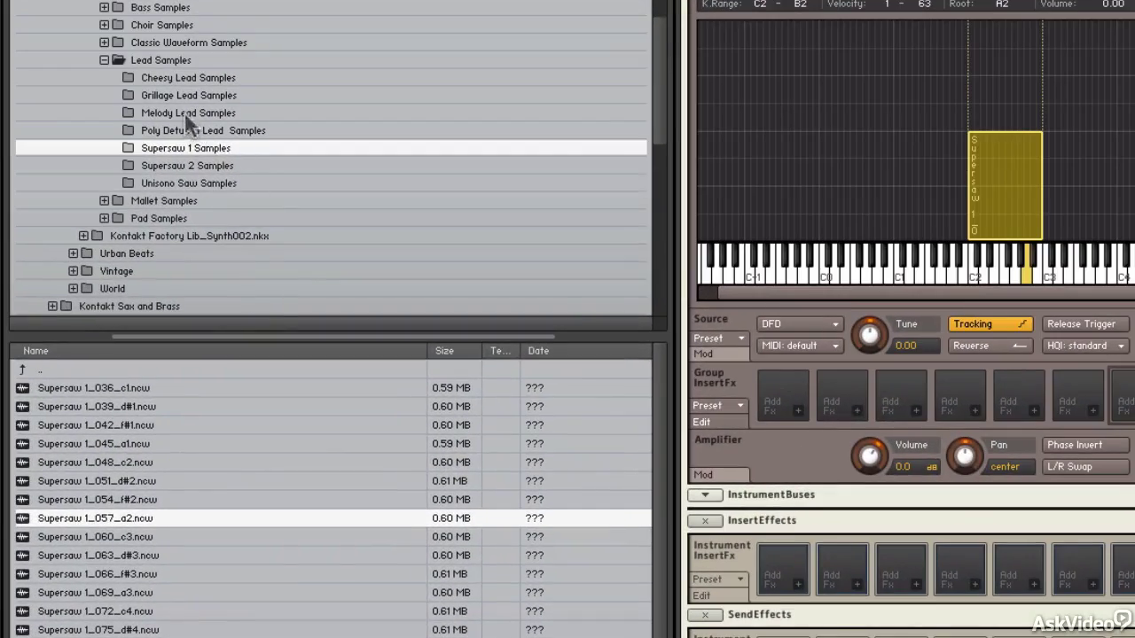
{"action": "left_click", "coordinate": [185, 113]}
{"action": "left_click", "coordinate": [20, 446]}
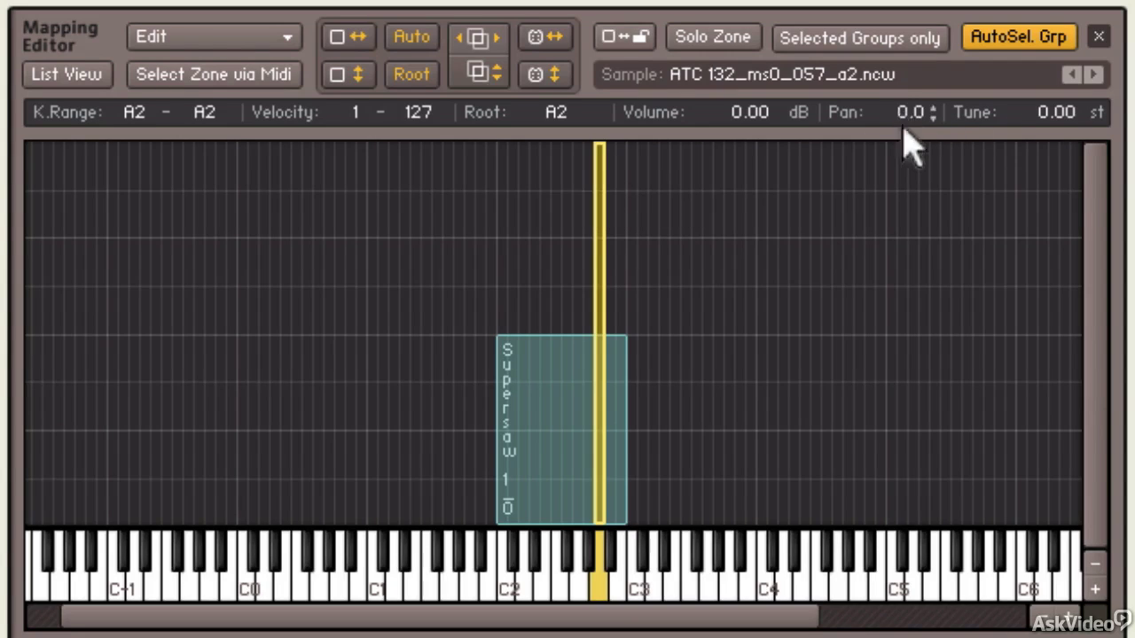
Step: Set the ATC 132 zone's Pan to -25.8 and the Supersaw 1_057_a2 zone's Pan to 100.0
{"action": "left_click_drag", "start_coordinate": [903, 117], "coordinate": [950, 630]}
{"action": "left_click", "coordinate": [562, 426]}
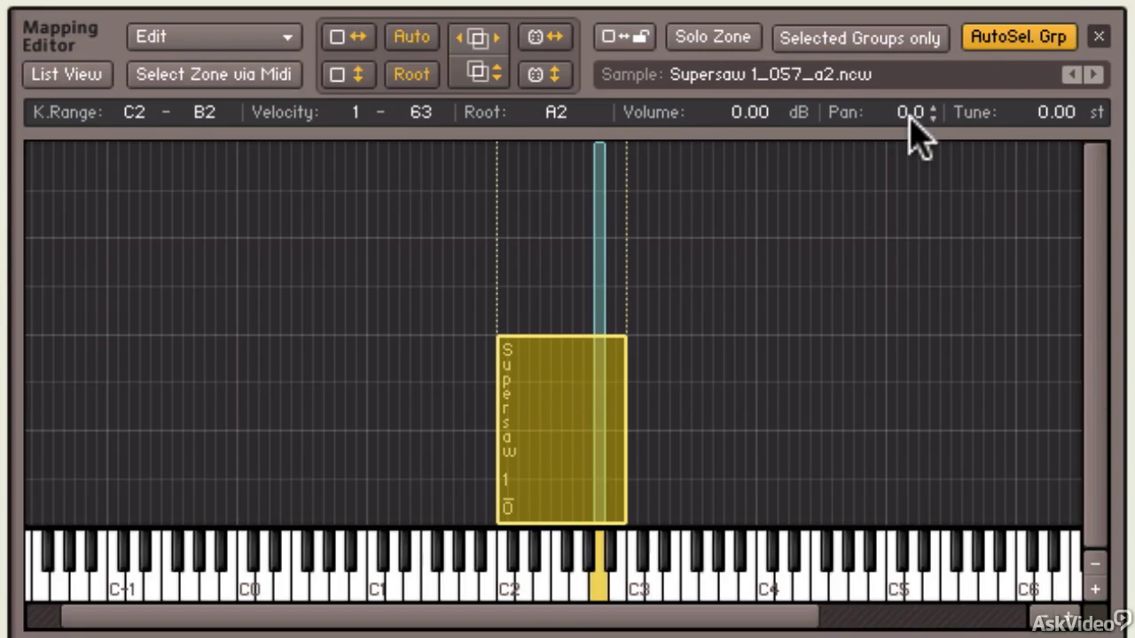
{"action": "left_click_drag", "start_coordinate": [910, 118], "coordinate": [922, 2]}
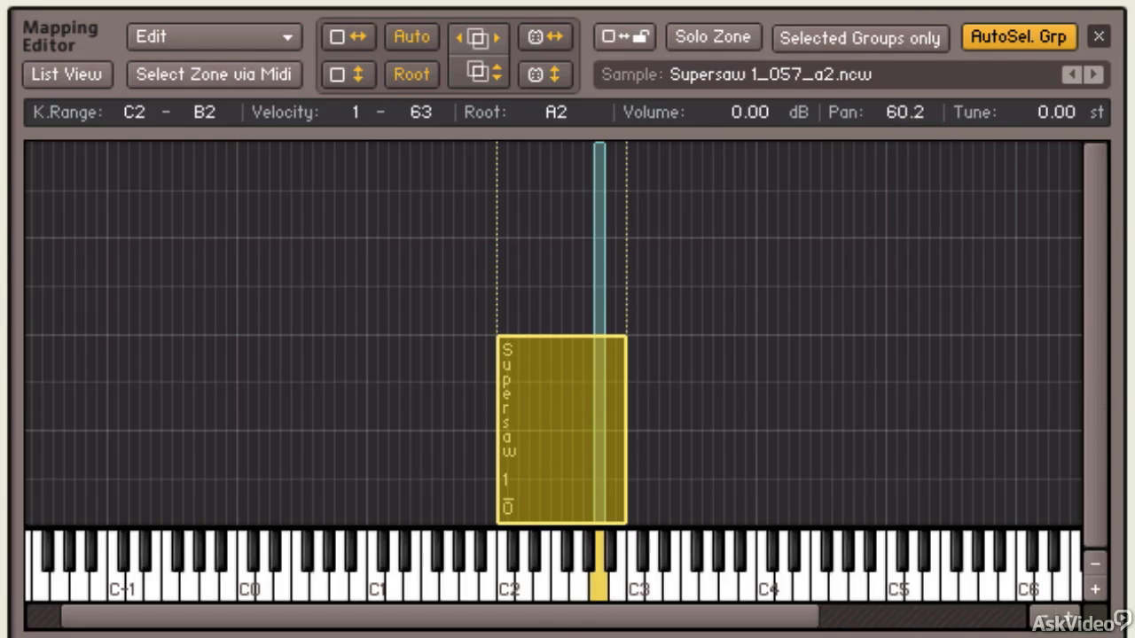
{"action": "left_click_drag", "start_coordinate": [901, 99], "coordinate": [903, 9]}
{"action": "left_click", "coordinate": [558, 596]}
{"action": "left_click", "coordinate": [597, 587]}
{"action": "left_click", "coordinate": [599, 568]}
{"action": "left_click", "coordinate": [603, 555]}
{"action": "left_click", "coordinate": [603, 550]}
{"action": "left_click", "coordinate": [600, 534]}
{"action": "left_click", "coordinate": [604, 538]}
{"action": "left_click", "coordinate": [603, 557]}
{"action": "left_click", "coordinate": [602, 578]}
{"action": "left_click", "coordinate": [605, 589]}
{"action": "left_click", "coordinate": [603, 608]}
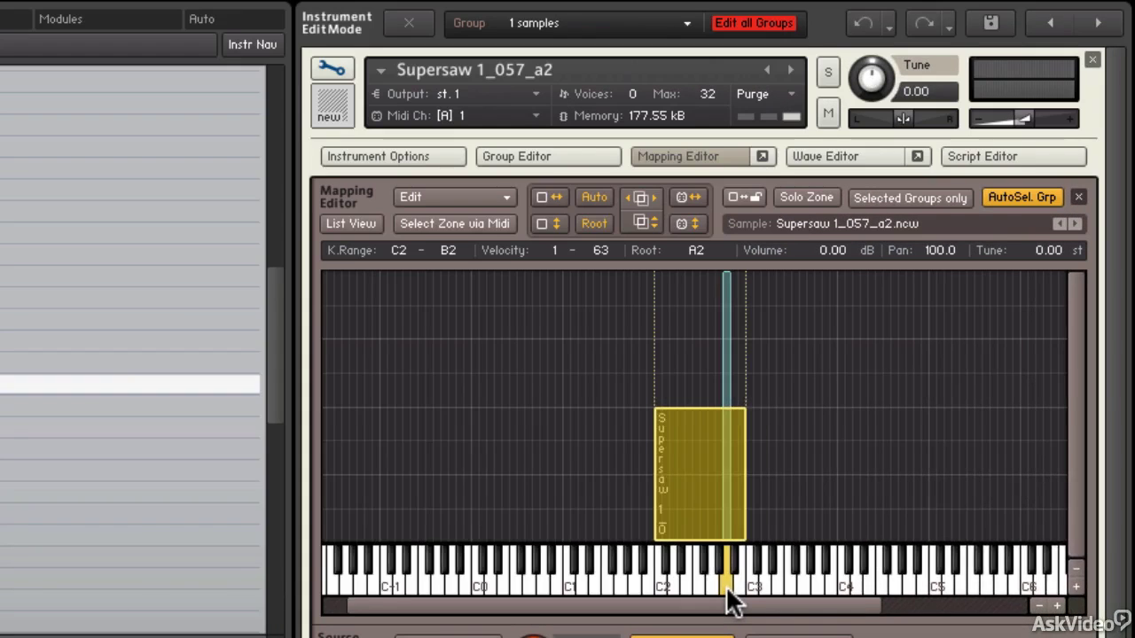
{"action": "scroll", "coordinate": [610, 611], "scroll_direction": "left", "scroll_amount": 1}
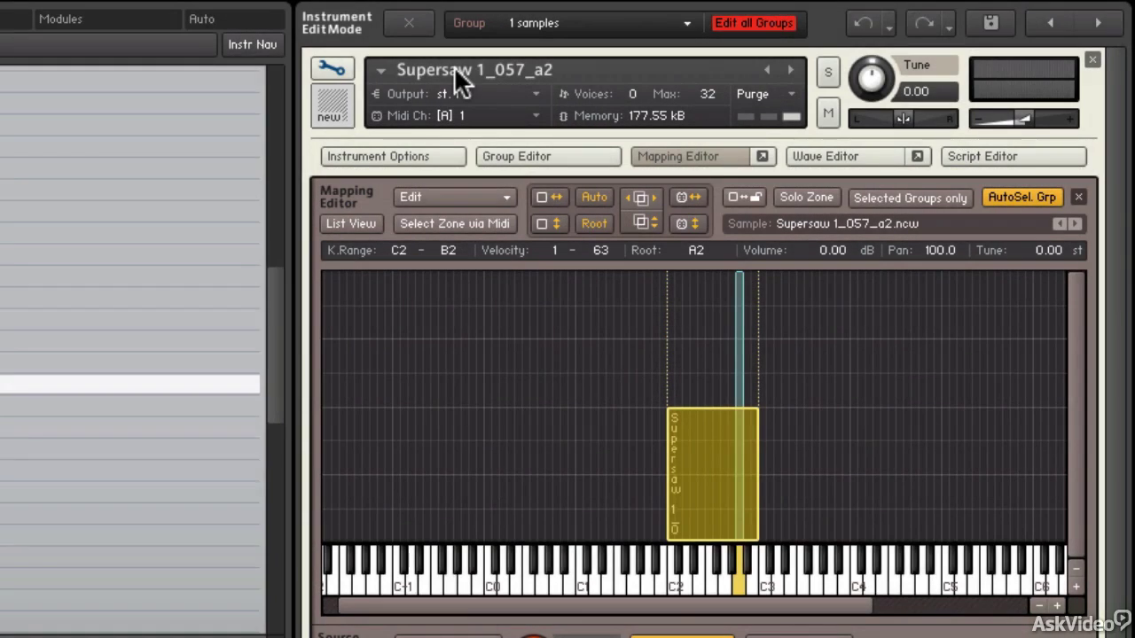
Step: Replace the instrument name Supersaw 1_057_a2 with 'My First Instrument'
{"action": "left_click", "coordinate": [454, 71]}
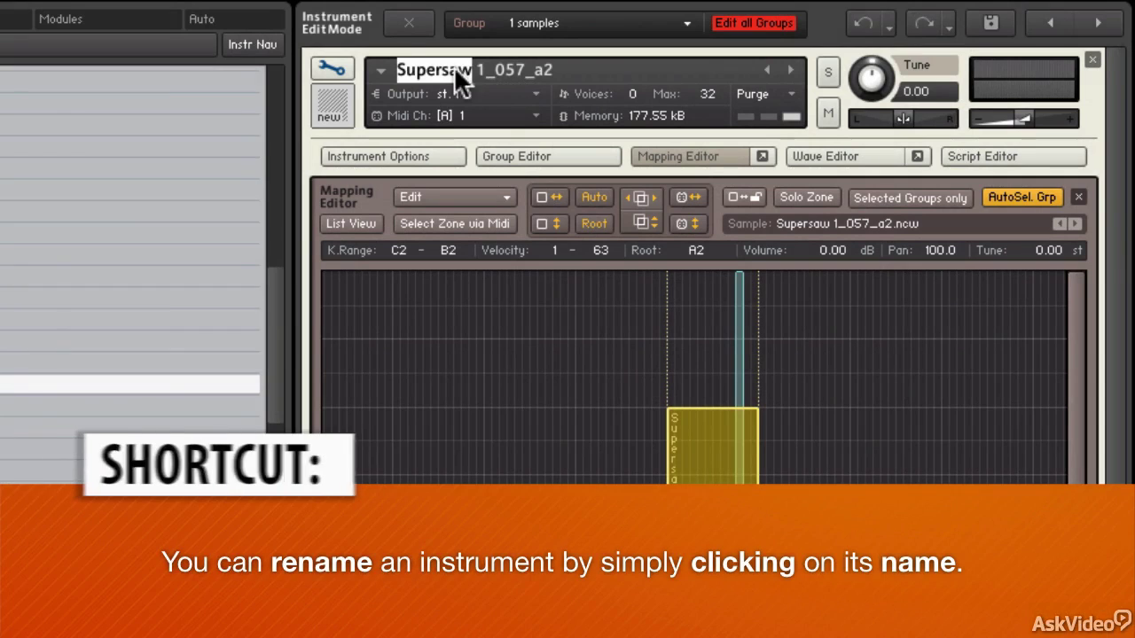
{"action": "left_click", "coordinate": [592, 73]}
{"action": "double_click", "coordinate": [590, 71]}
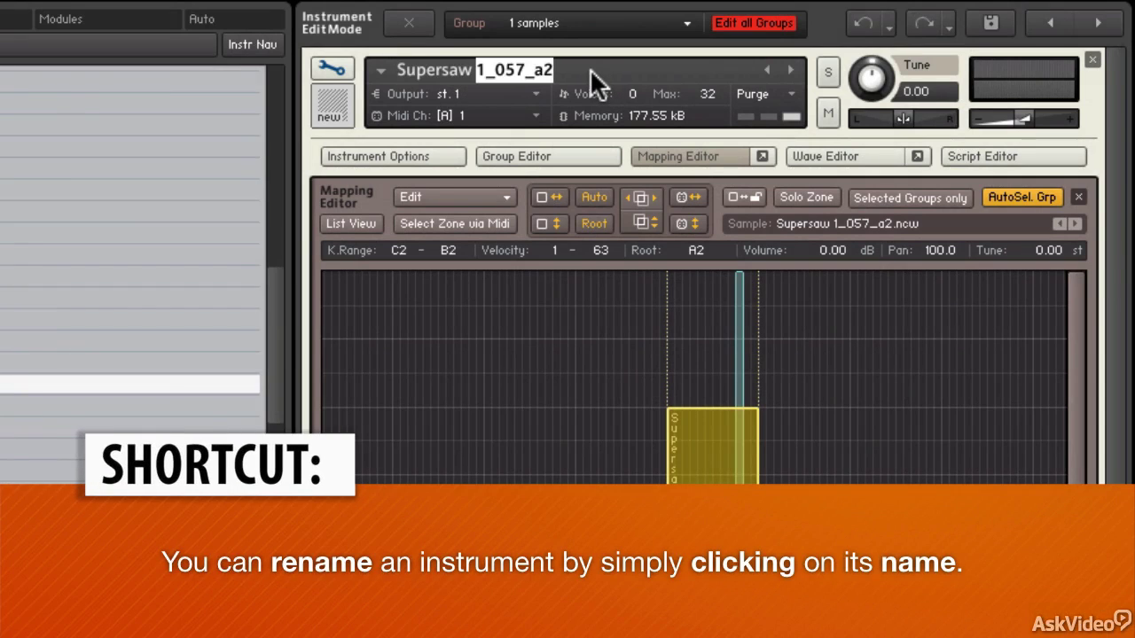
{"action": "key", "text": "BackSpace"}
{"action": "key", "text": "BackSpace"}
{"action": "key", "text": "BackSpace"}
{"action": "key", "text": "BackSpace"}
{"action": "key", "text": "BackSpace"}
{"action": "key", "text": "BackSpace"}
{"action": "key", "text": "BackSpace"}
{"action": "key", "text": "BackSpace"}
{"action": "key", "text": "BackSpace"}
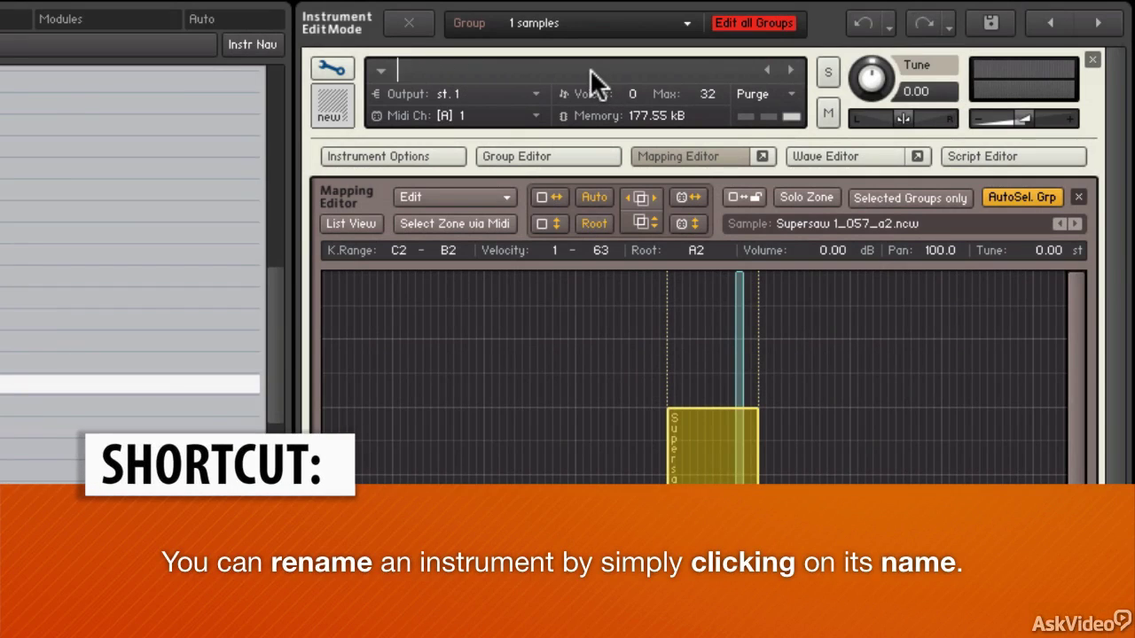
{"action": "type", "text": "My First Instru"}
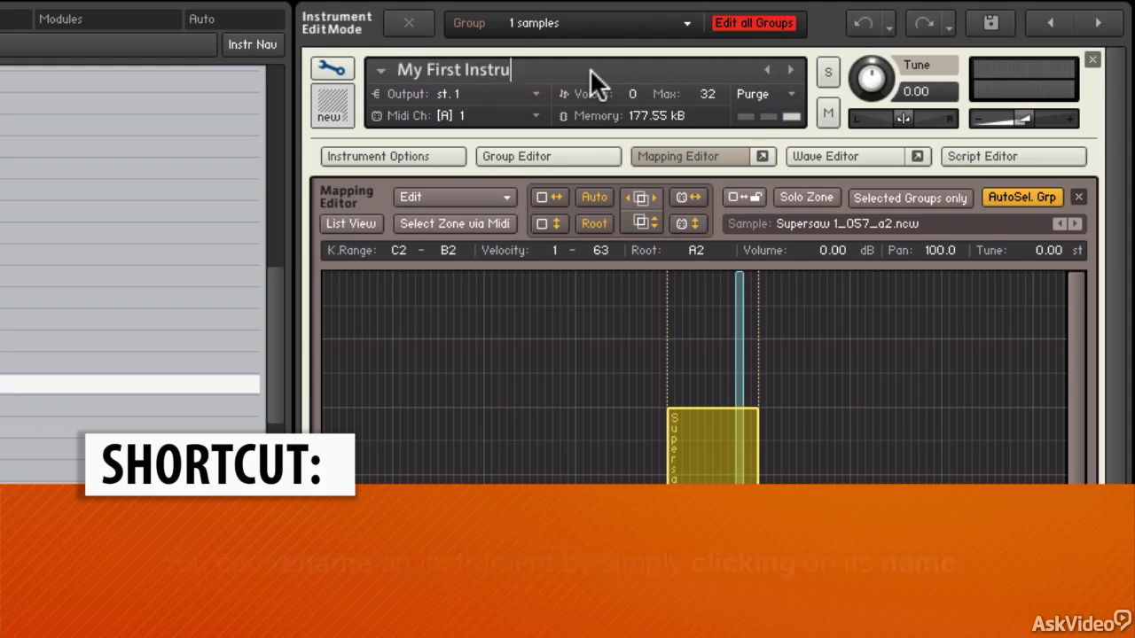
{"action": "type", "text": "ment"}
{"action": "key", "text": "Return"}
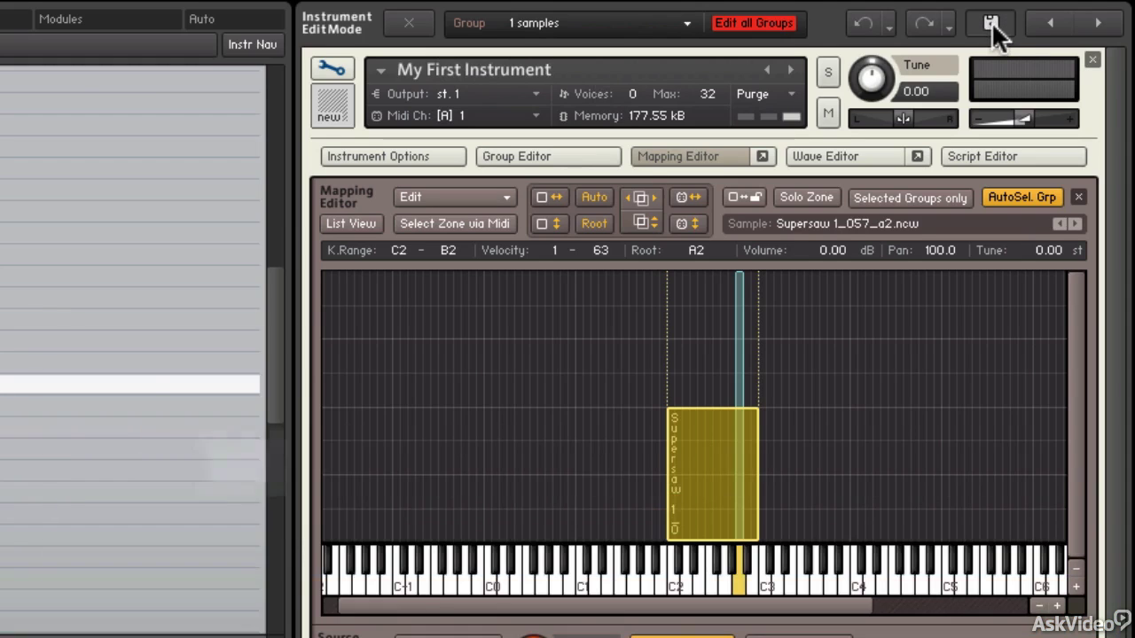
Step: Save the instrument as a patch-only My First Instrument.nki with absolute sample paths in Instruments
{"action": "left_click", "coordinate": [992, 21]}
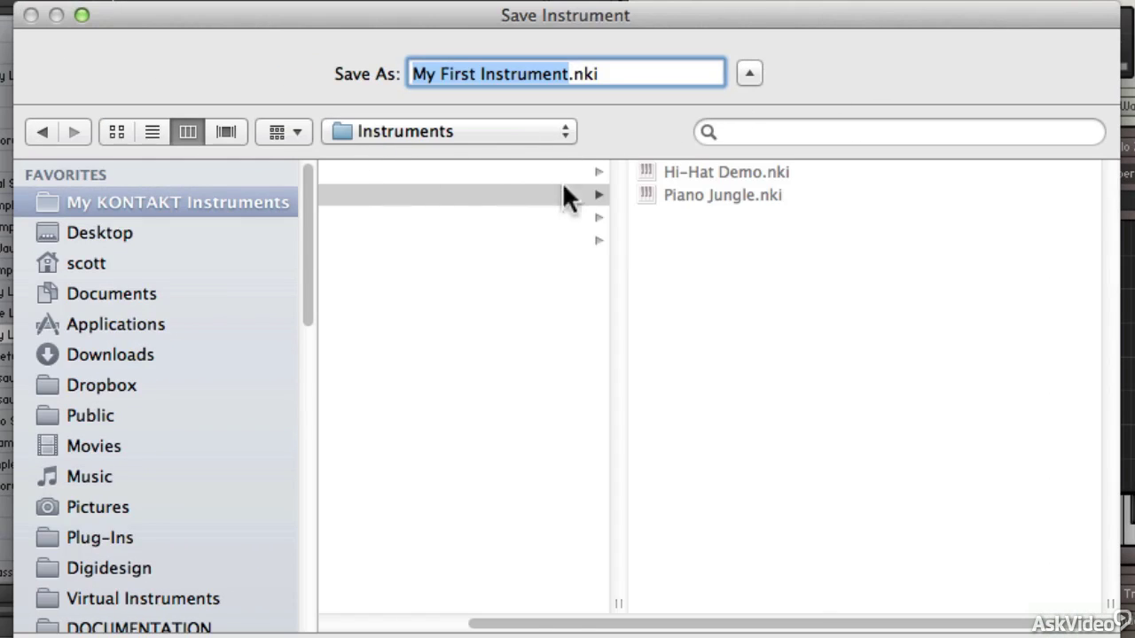
{"action": "mouse_move", "coordinate": [543, 624]}
{"action": "left_mouse_down"}
{"action": "mouse_move", "coordinate": [413, 608]}
{"action": "mouse_move", "coordinate": [372, 616]}
{"action": "mouse_move", "coordinate": [524, 619]}
{"action": "left_mouse_up"}
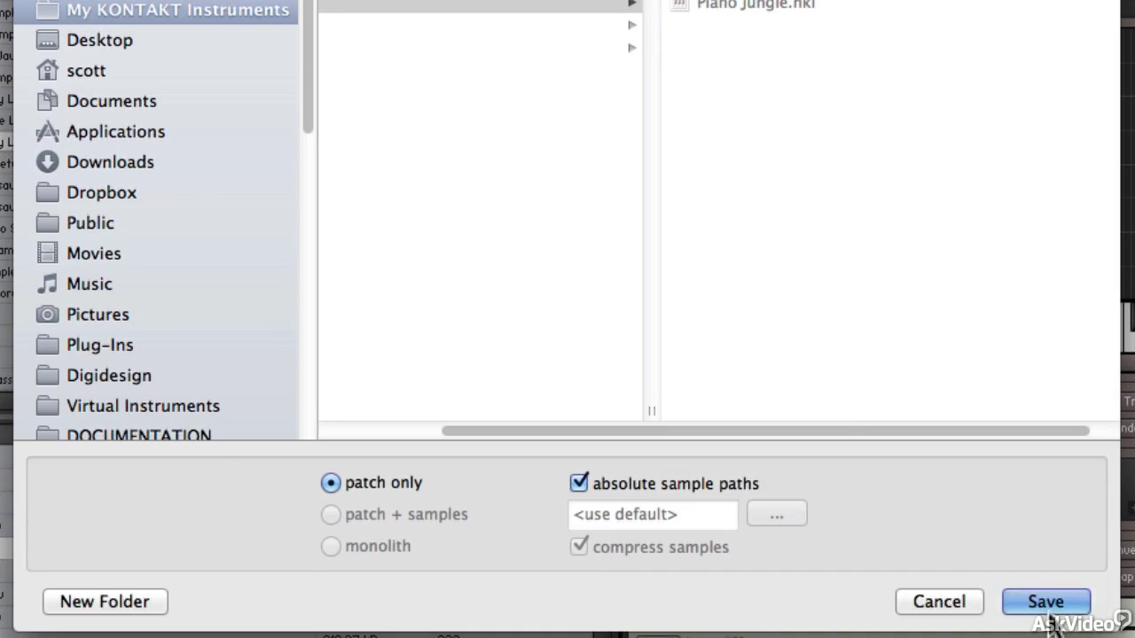
{"action": "left_click", "coordinate": [1044, 603]}
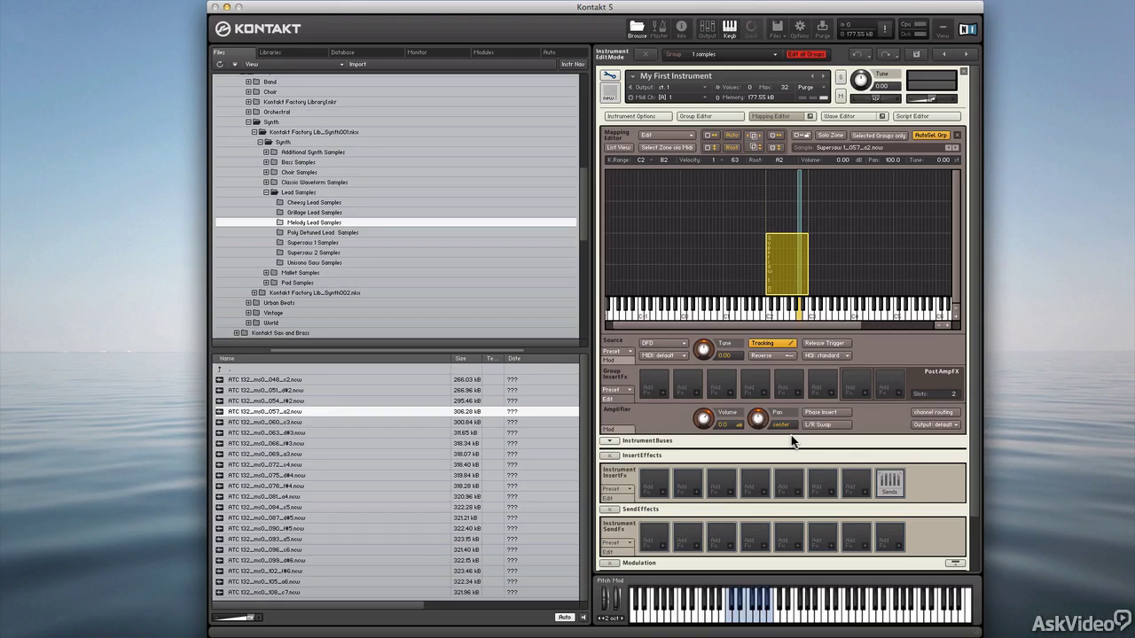